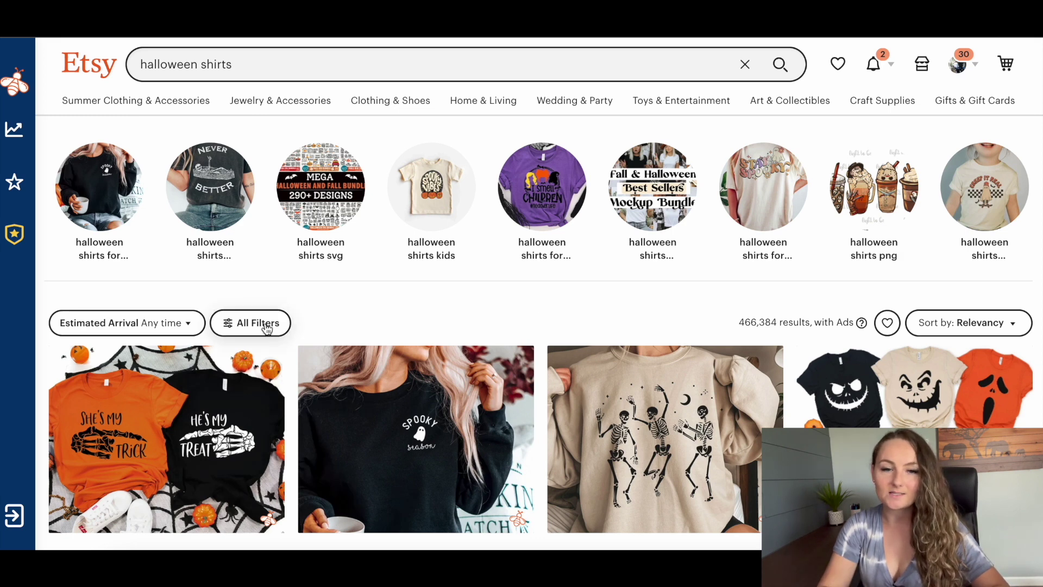
Apply the Bestseller special-offer filter to the halloween shirts search, leaving 1,488 results
click(239, 325)
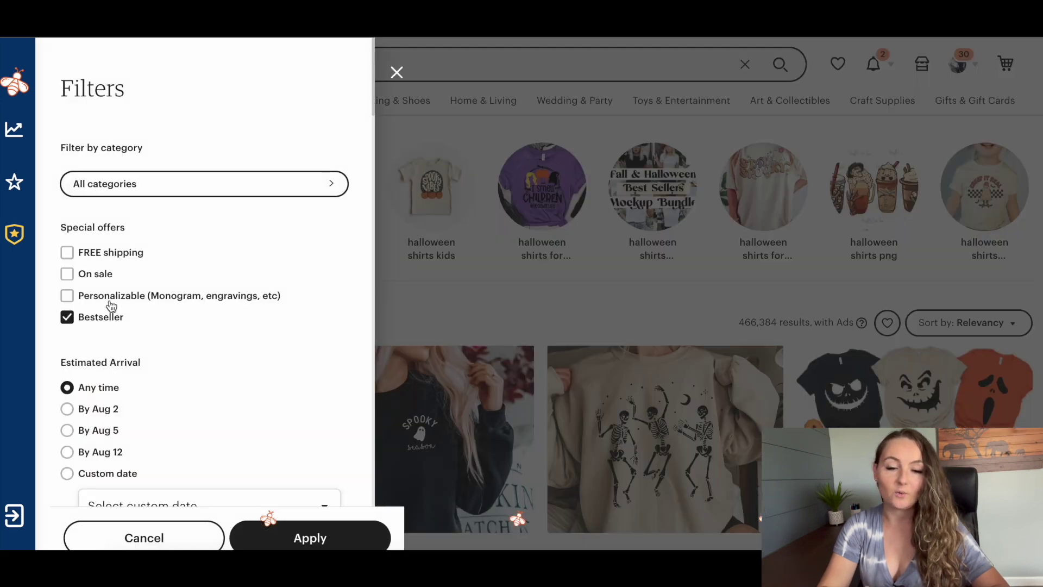
click(310, 535)
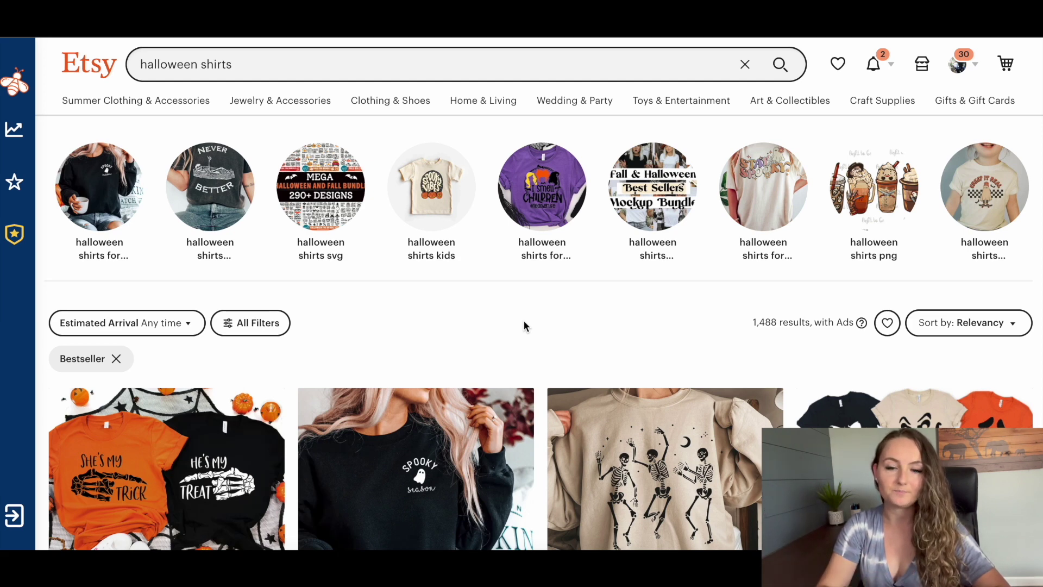
scroll(483, 175, down, 10)
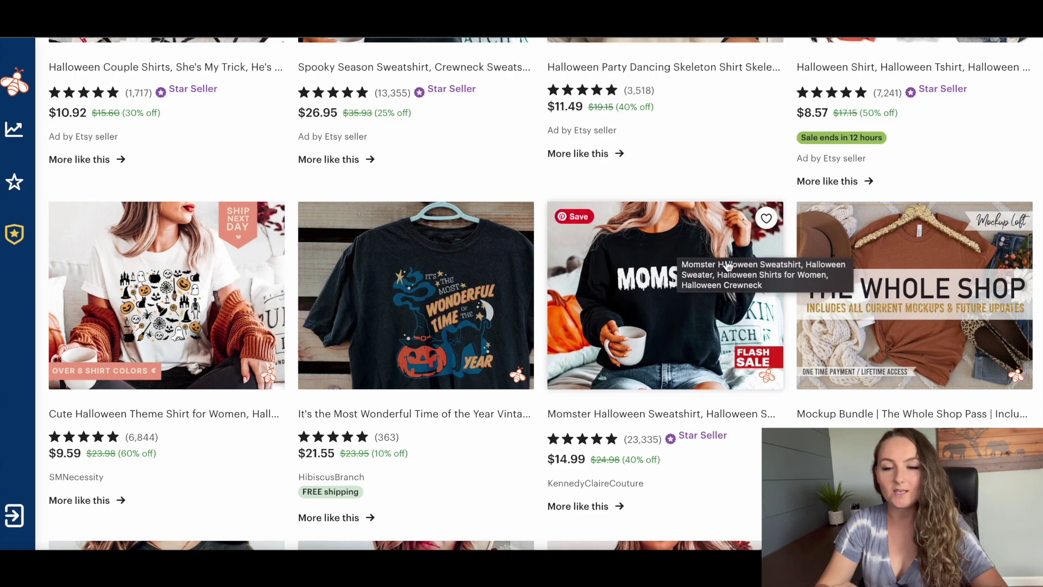
scroll(741, 471, down, 5)
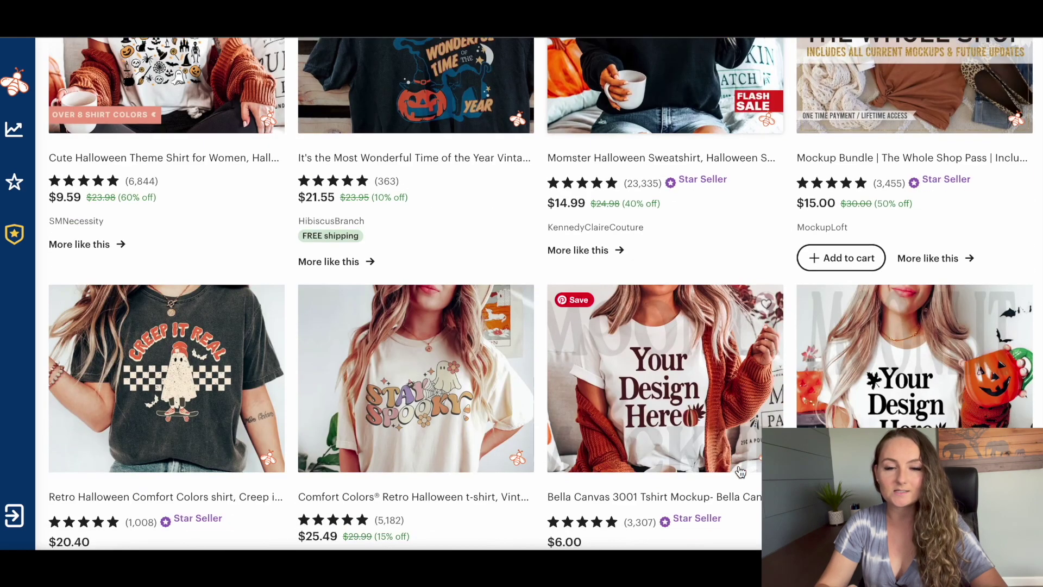
scroll(740, 471, down, 2)
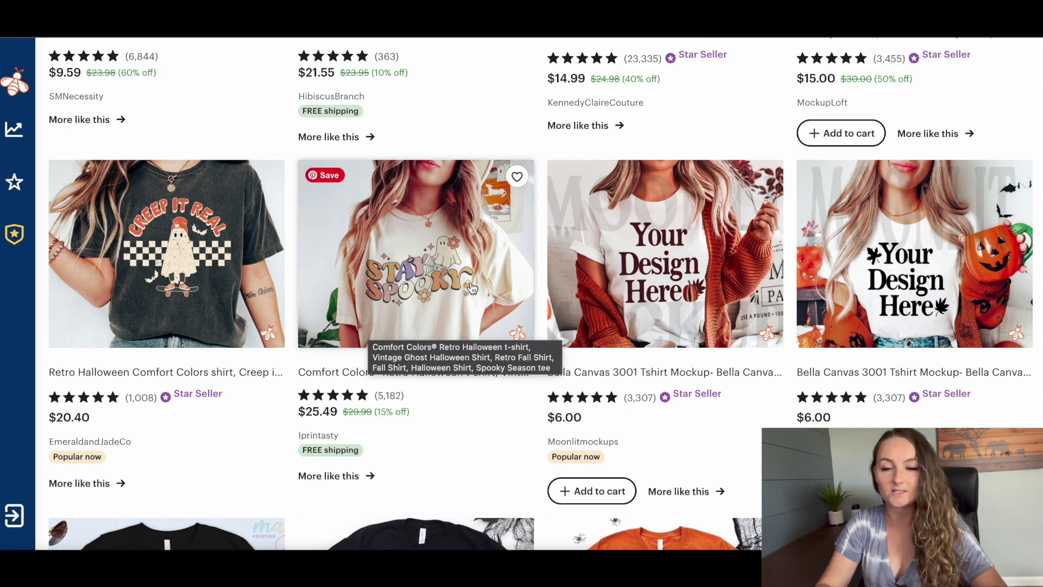
scroll(480, 348, down, 5)
scroll(489, 388, down, 1)
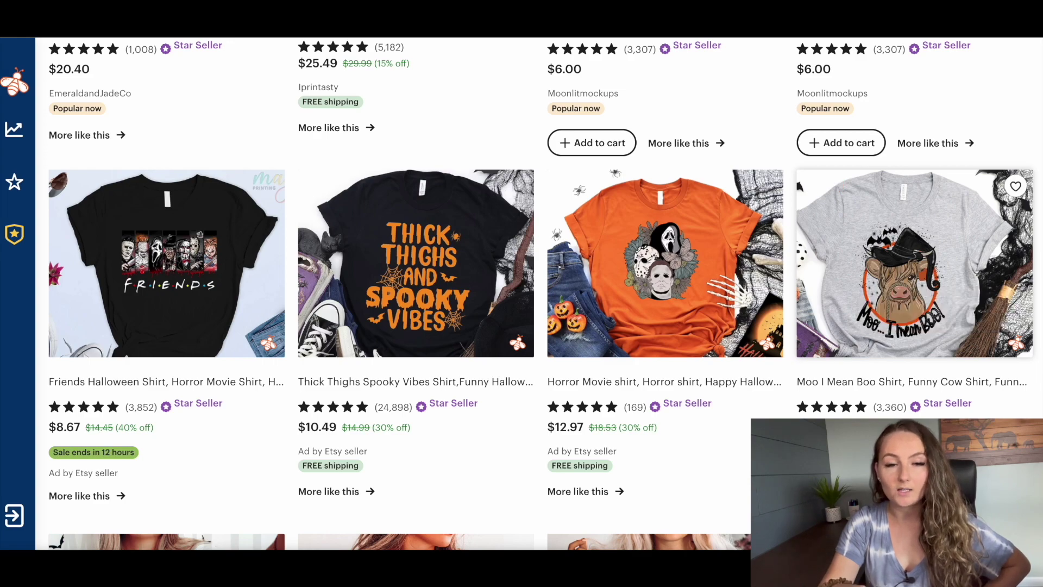
scroll(915, 217, down, 14)
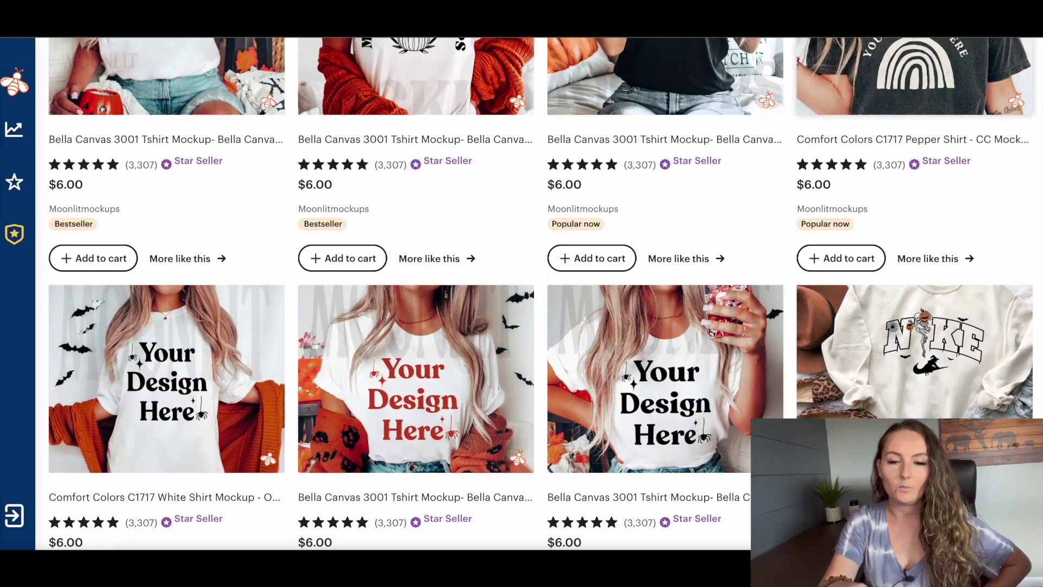
scroll(914, 217, down, 10)
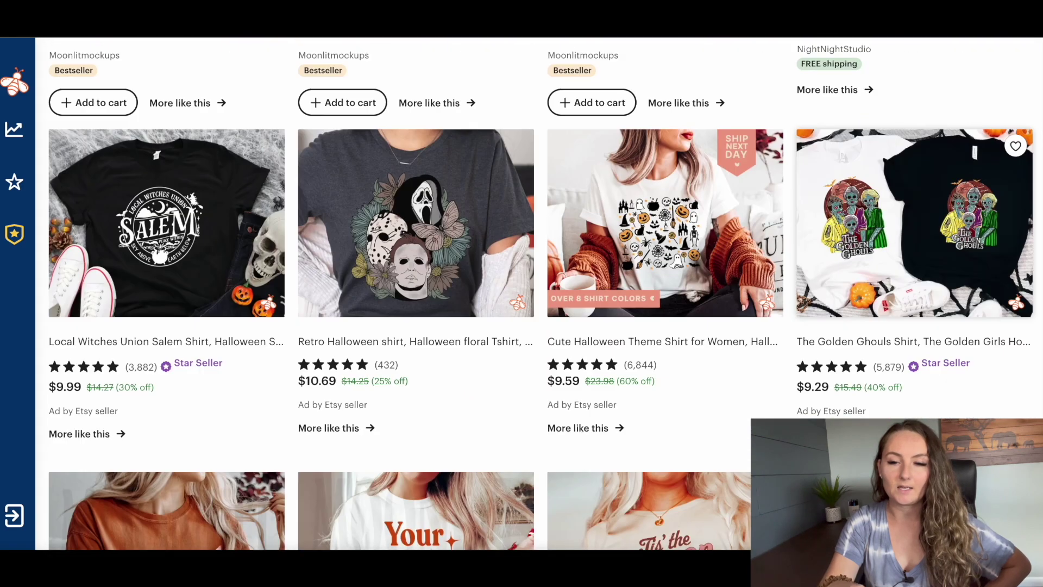
scroll(915, 217, down, 10)
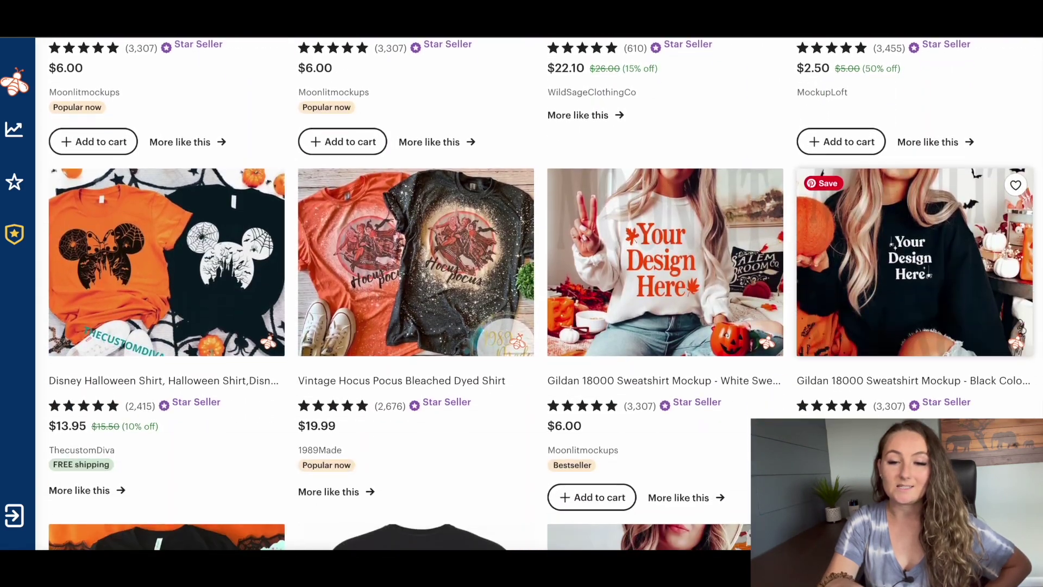
scroll(915, 217, down, 5)
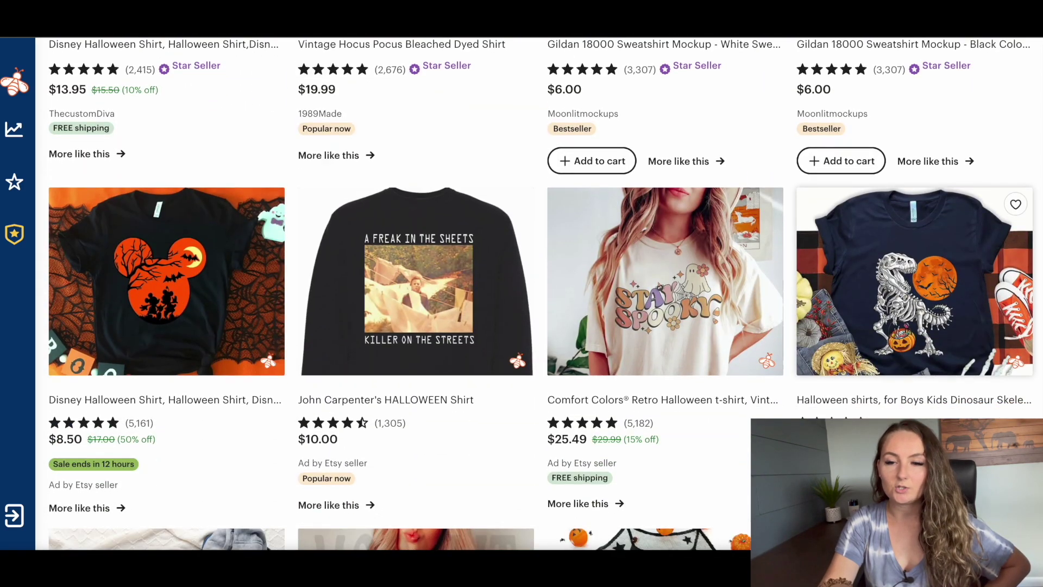
scroll(889, 215, down, 1)
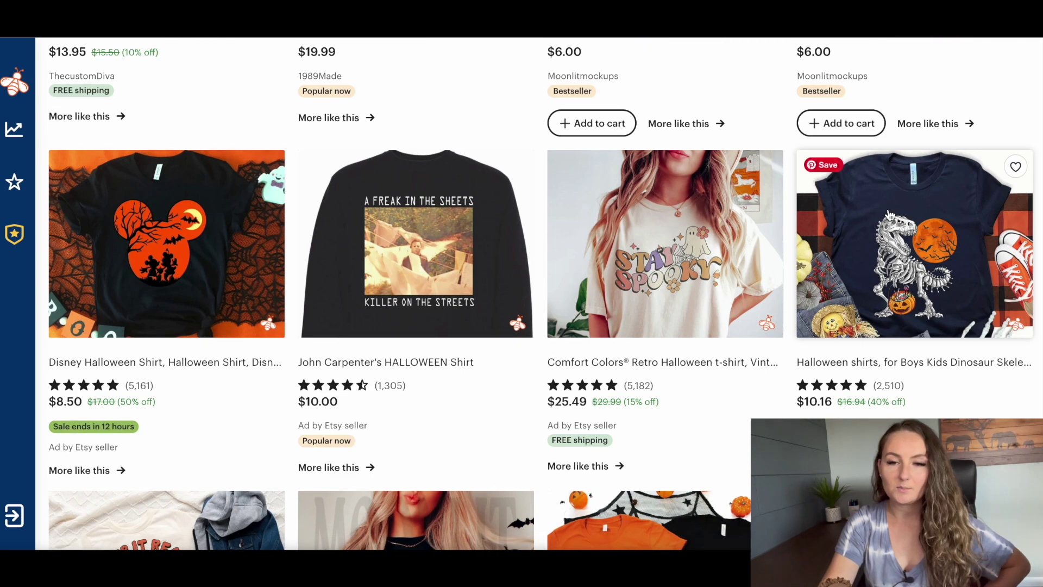
scroll(889, 214, down, 7)
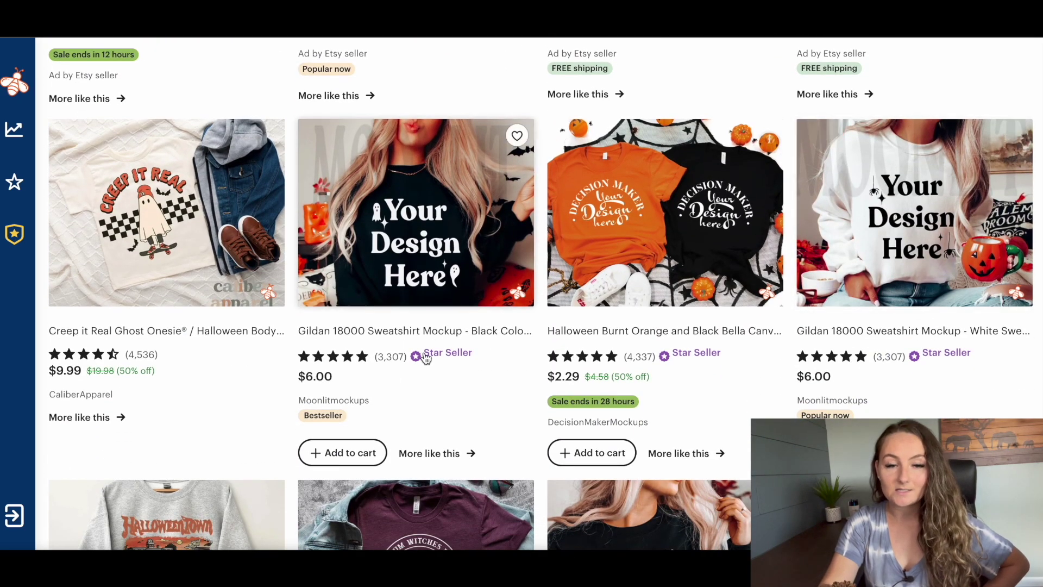
scroll(276, 285, down, 5)
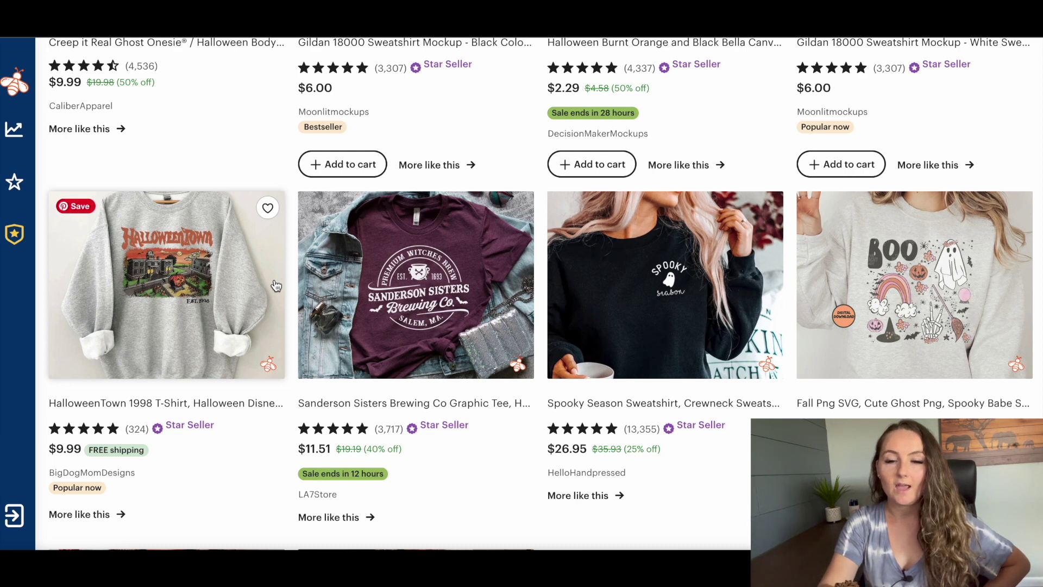
scroll(276, 286, down, 4)
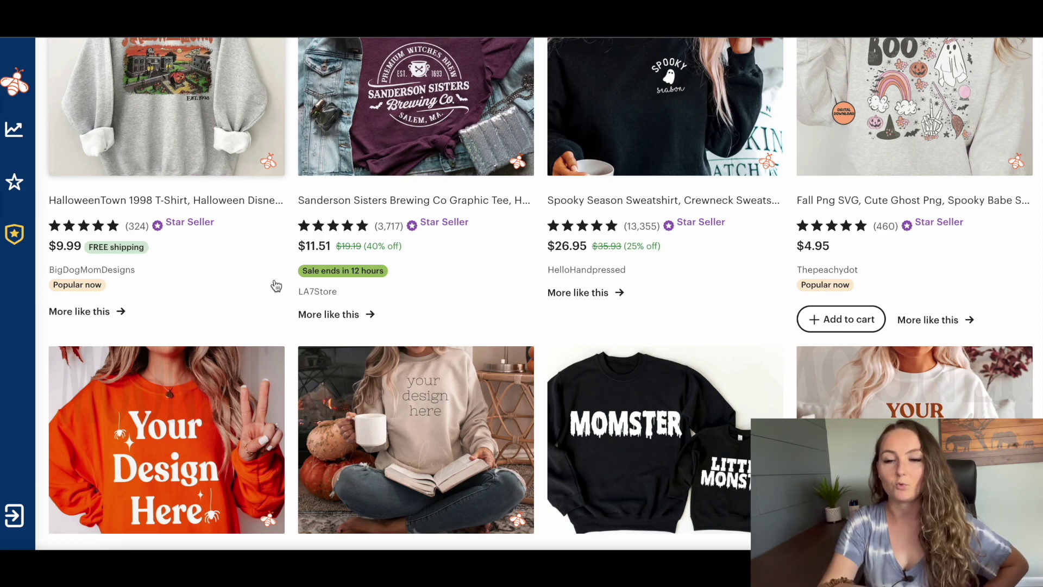
scroll(276, 286, down, 20)
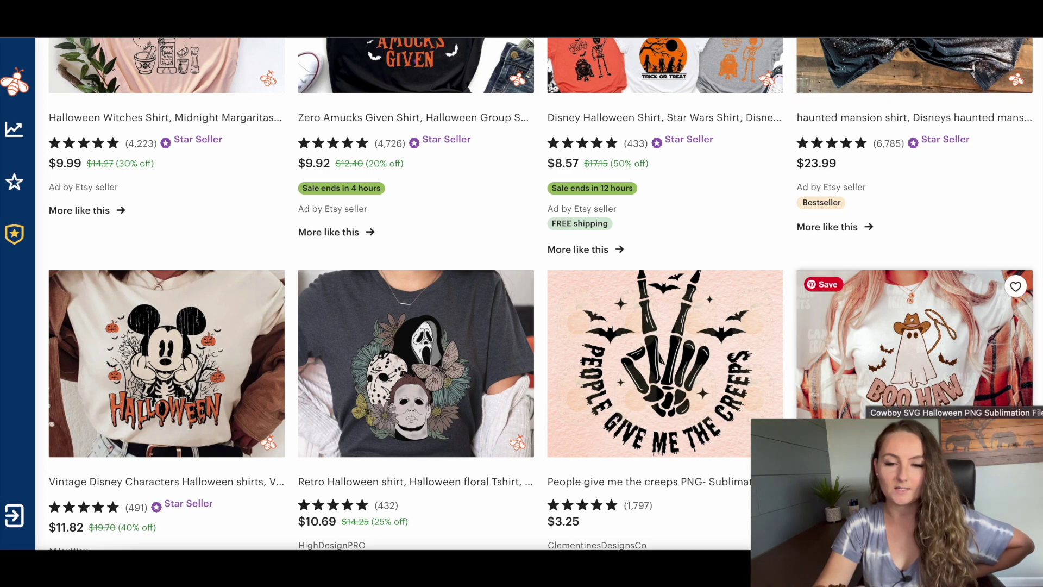
scroll(463, 399, down, 6)
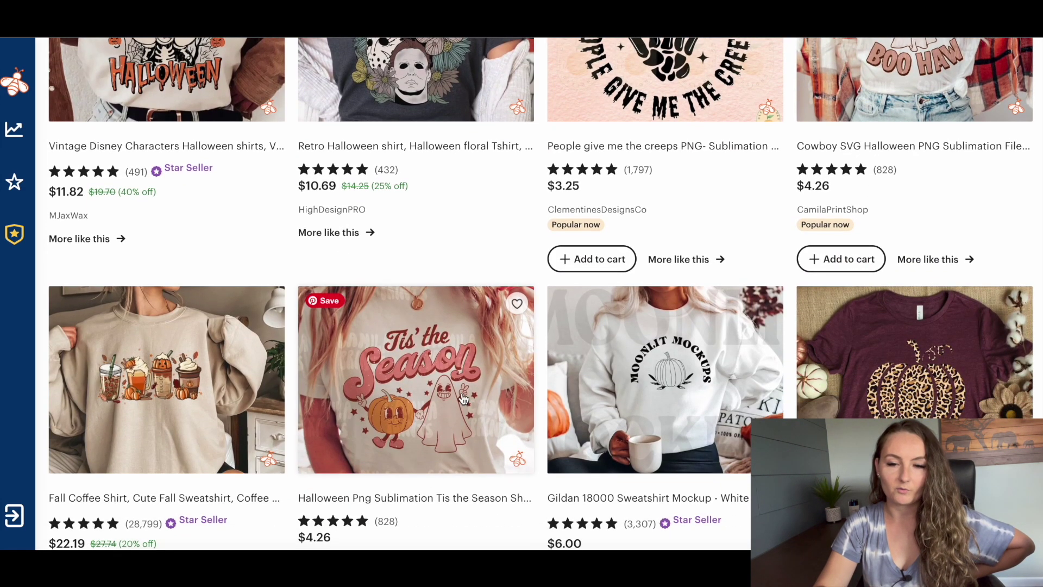
scroll(459, 389, down, 6)
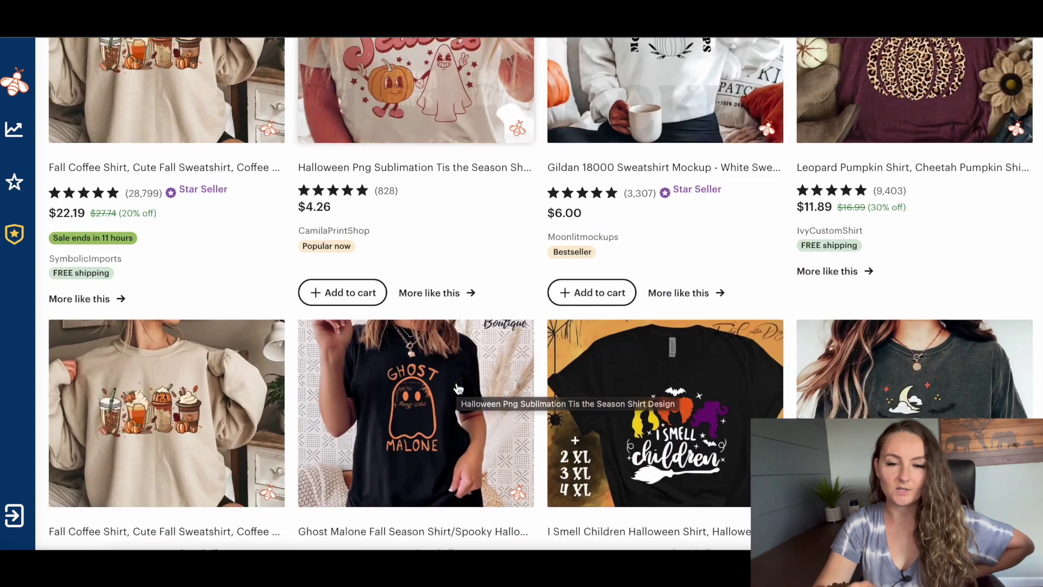
scroll(458, 388, down, 2)
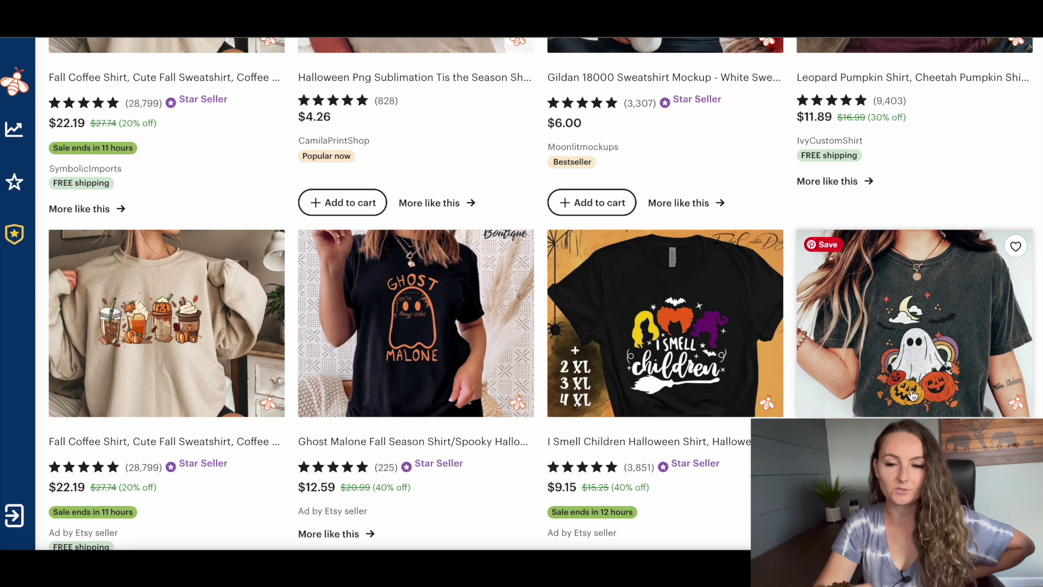
scroll(679, 440, down, 3)
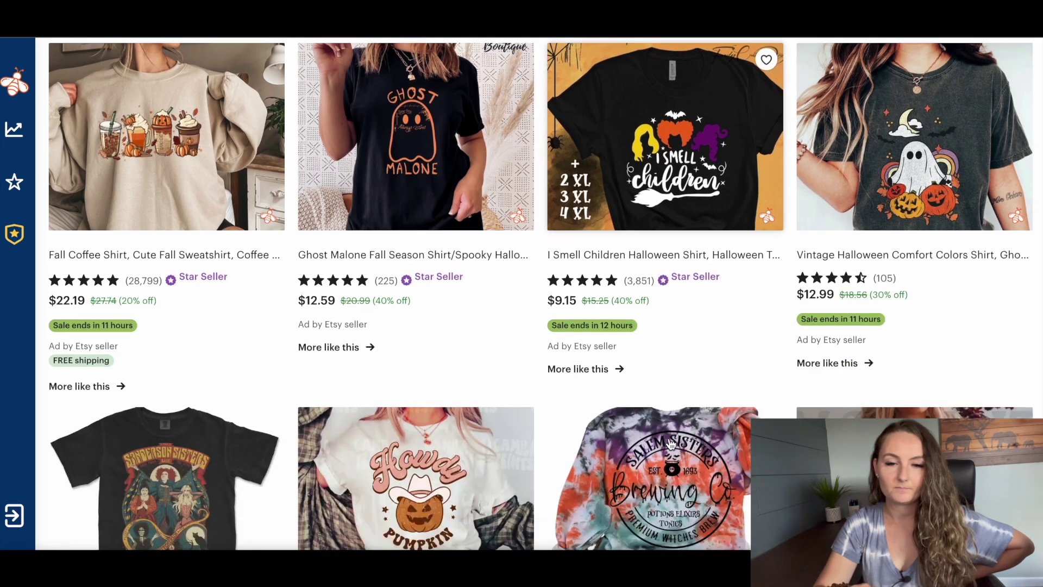
scroll(672, 445, down, 3)
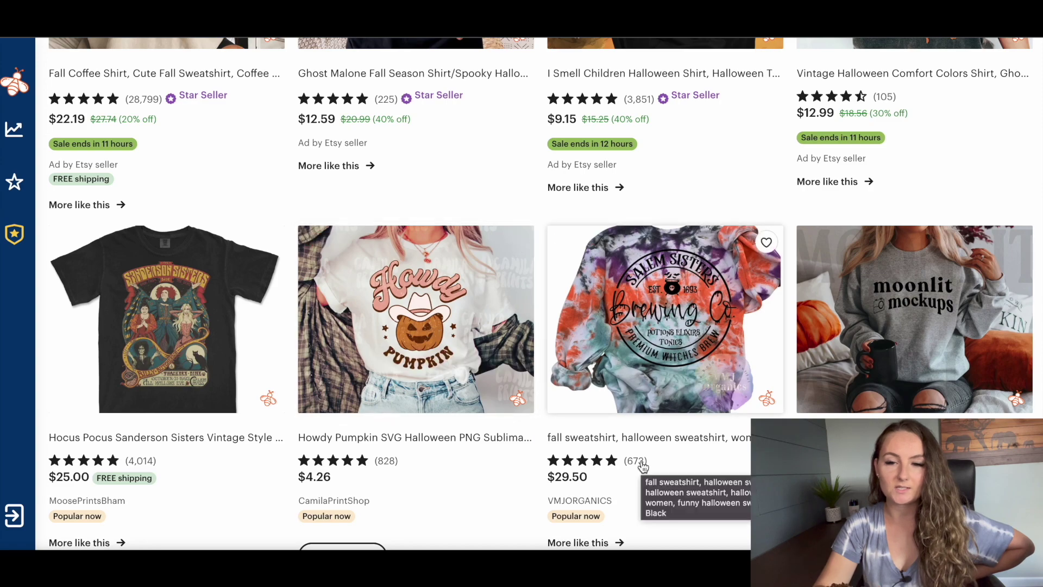
scroll(643, 466, down, 7)
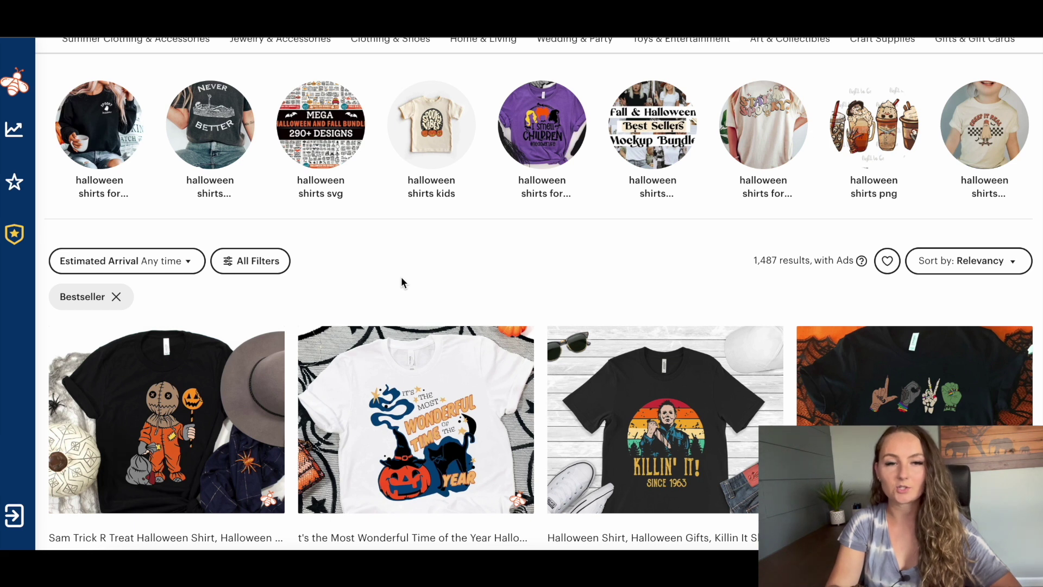
Open EverBee Analytics for the 64 halloween shirts listings and sort them by listing age
mouse_move(16, 130)
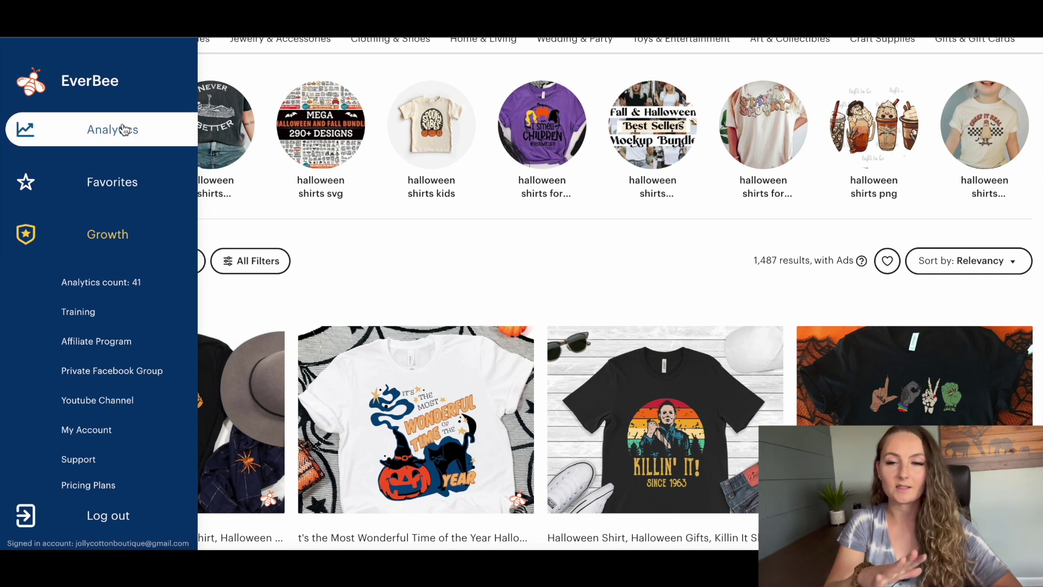
click(101, 132)
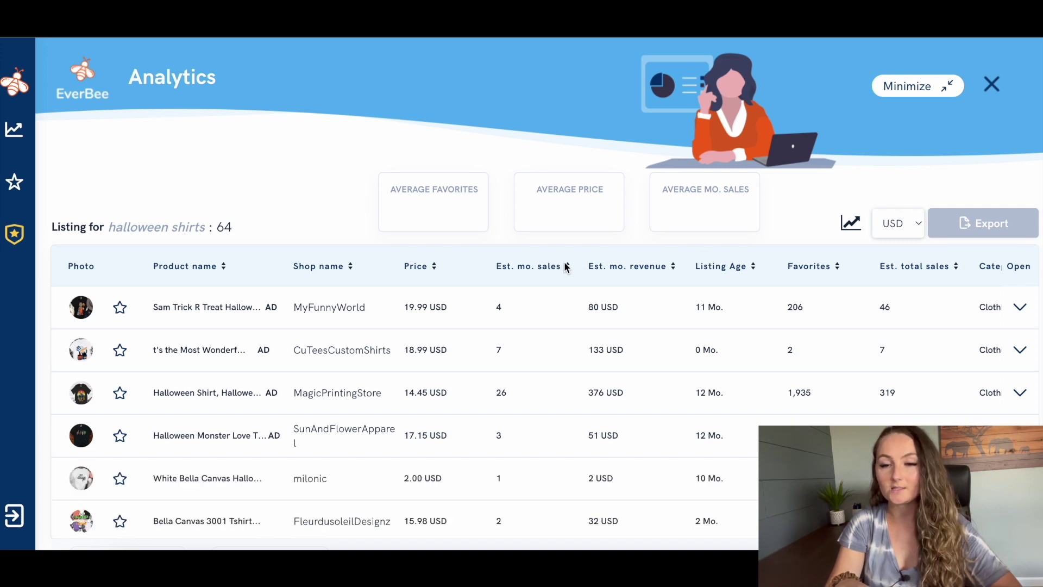
click(754, 266)
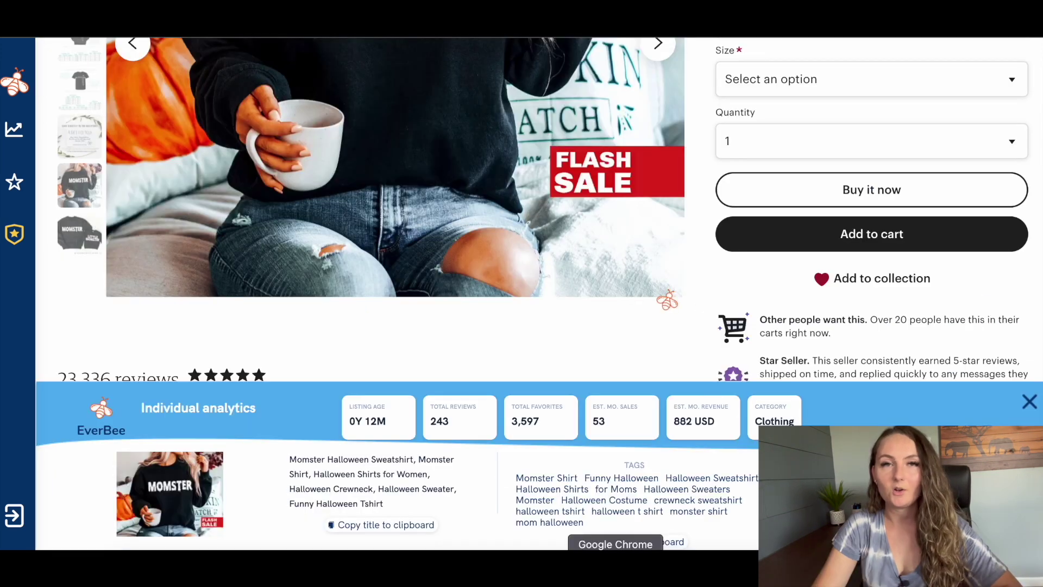
Close and reopen EverBee's individual analytics for the Momster Halloween Sweatshirt listing
click(1029, 403)
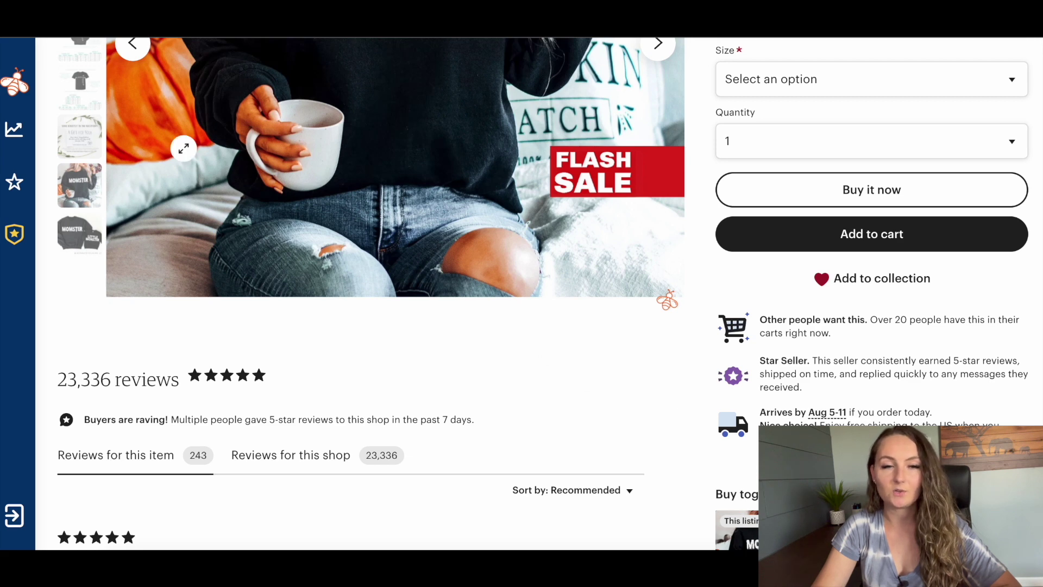
mouse_move(19, 130)
click(98, 135)
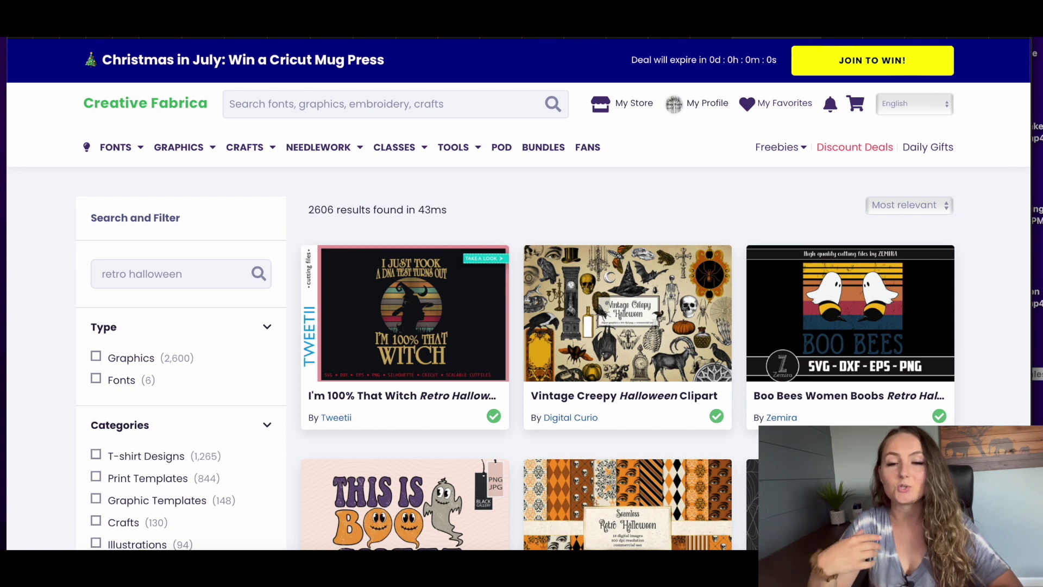
click(423, 322)
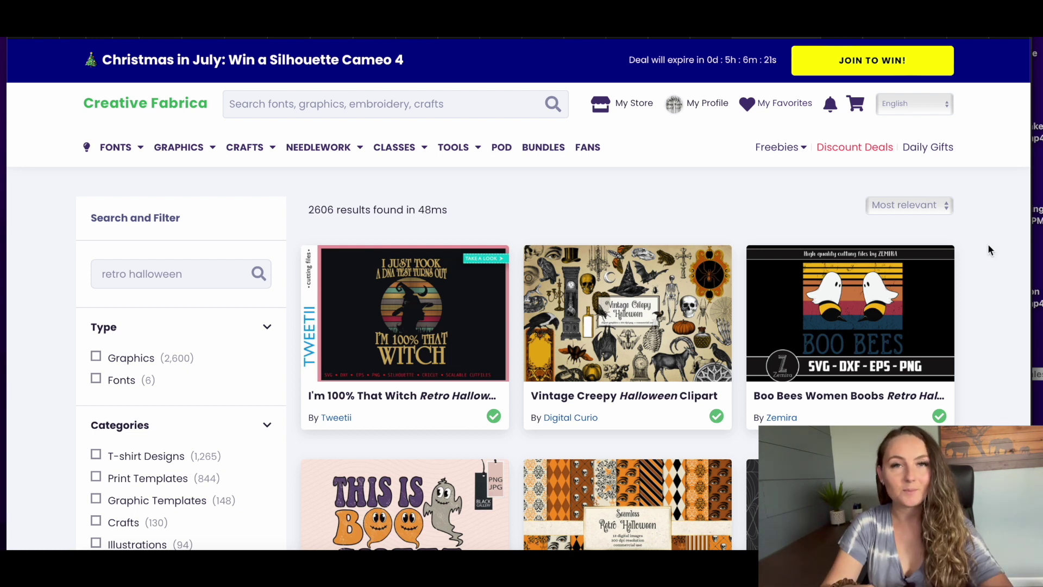
Scroll down through the Creative Fabrica retro halloween results toward the Retro Ghost Floral listing
scroll(989, 246, down, 10)
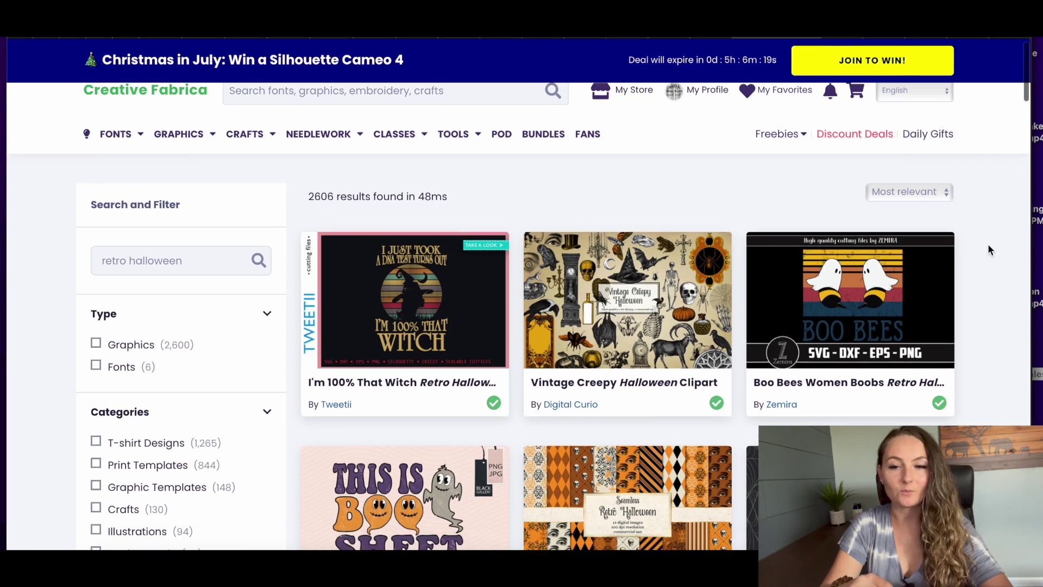
scroll(987, 245, down, 7)
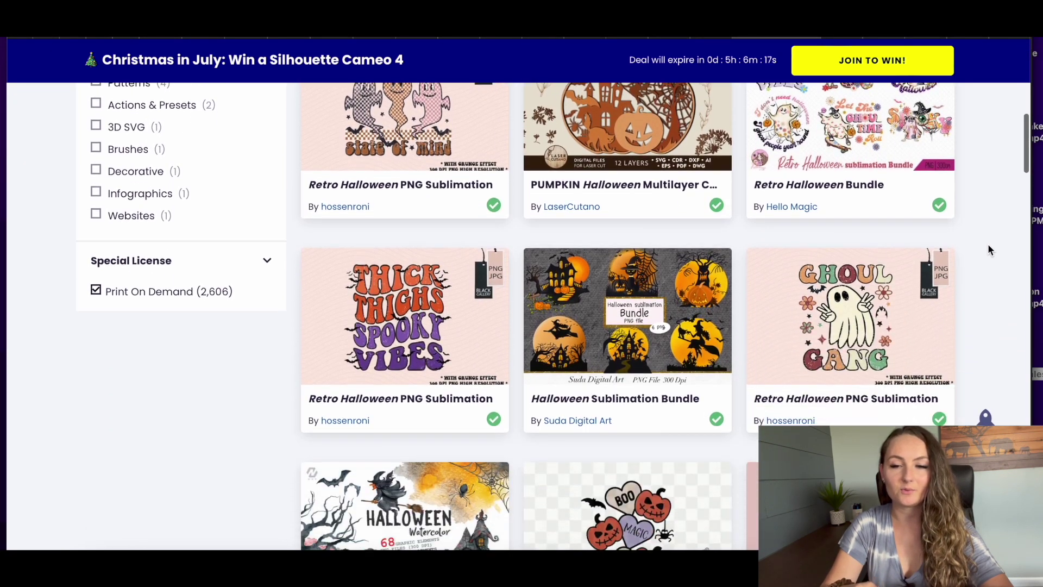
scroll(989, 246, down, 9)
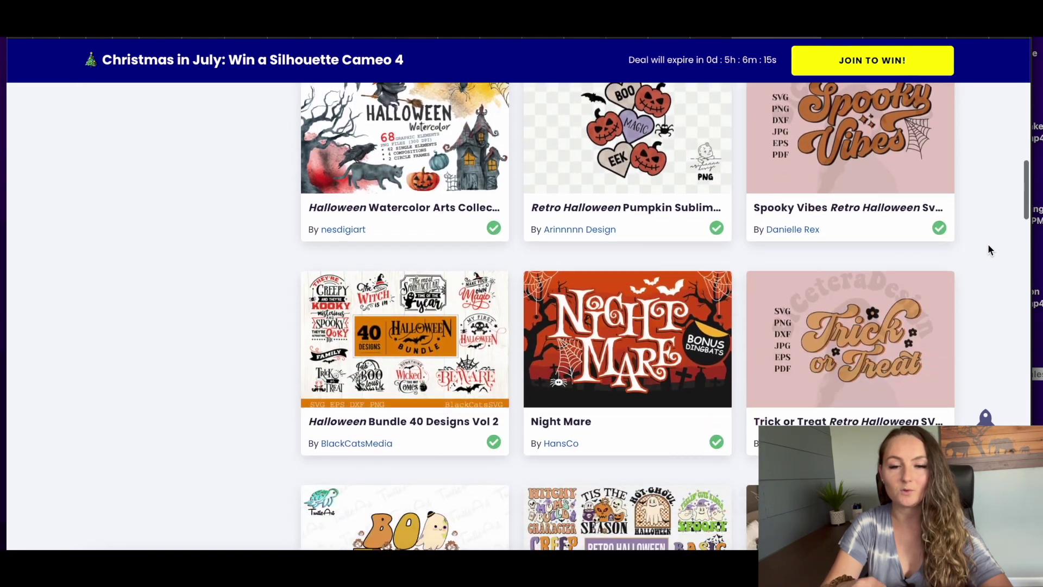
scroll(989, 249, down, 7)
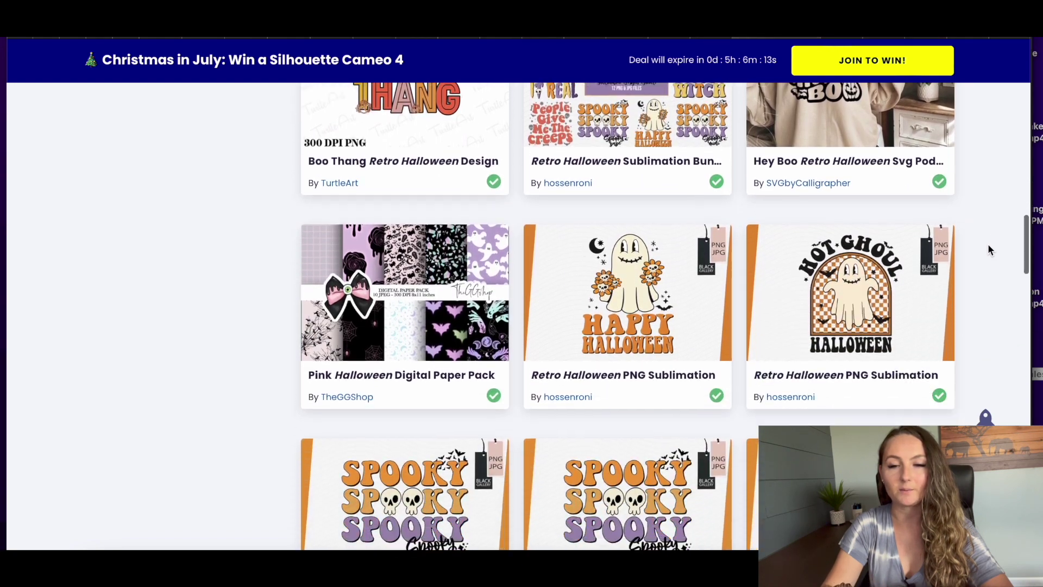
scroll(988, 249, down, 2)
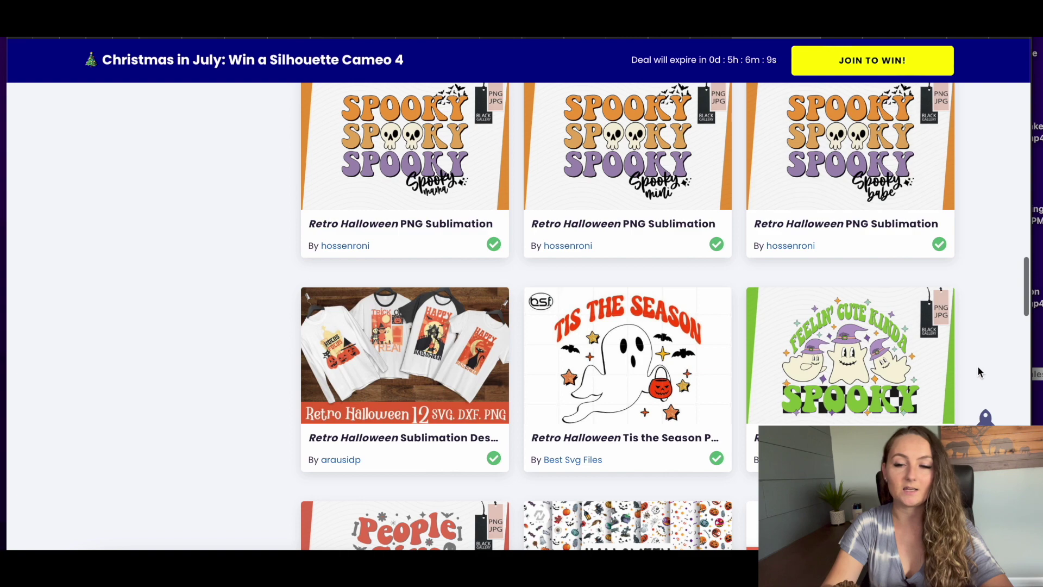
scroll(978, 369, down, 6)
scroll(977, 371, down, 4)
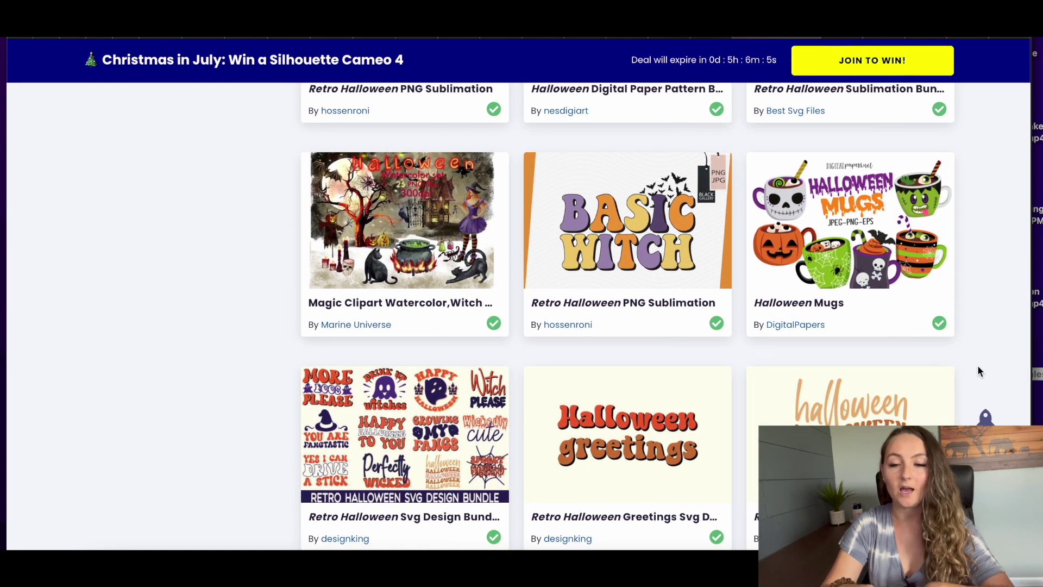
scroll(977, 372, down, 5)
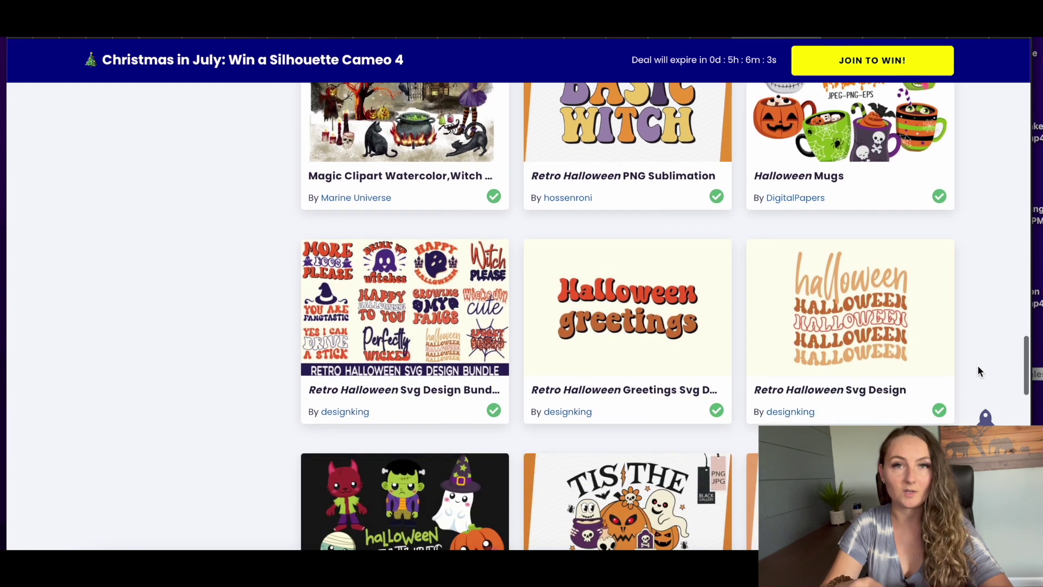
scroll(978, 371, down, 7)
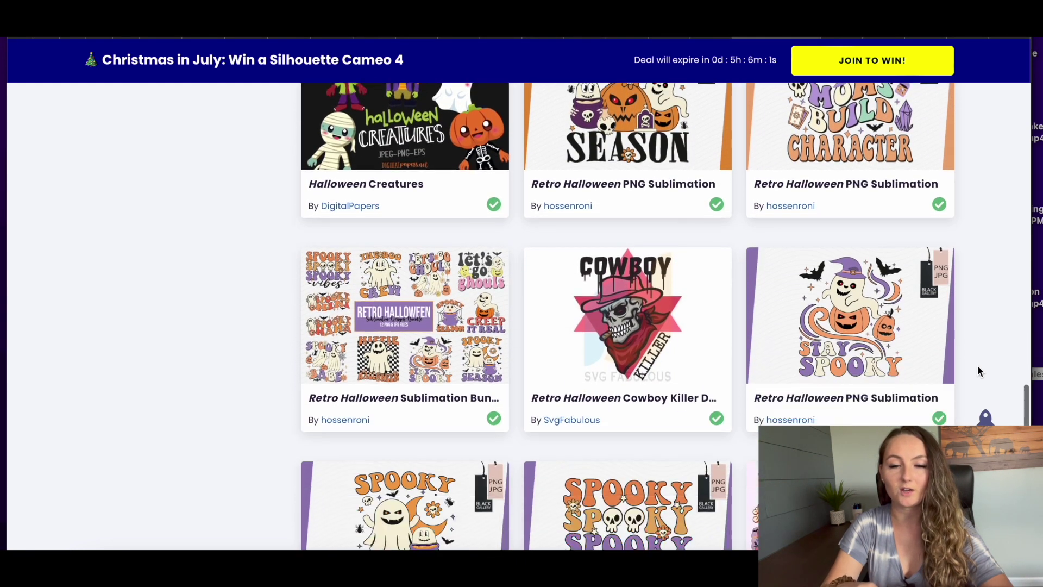
scroll(977, 371, down, 7)
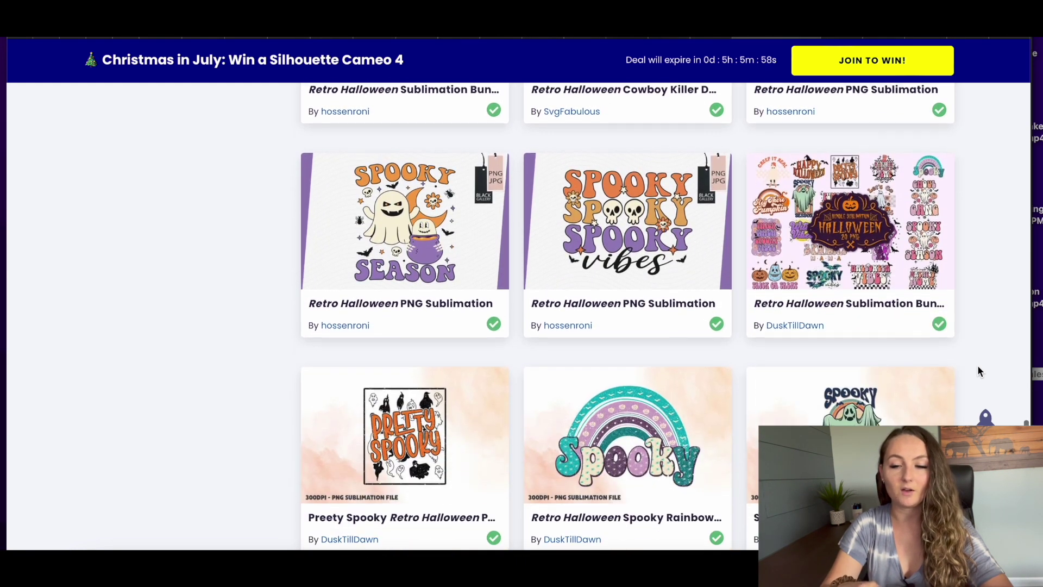
scroll(978, 371, down, 4)
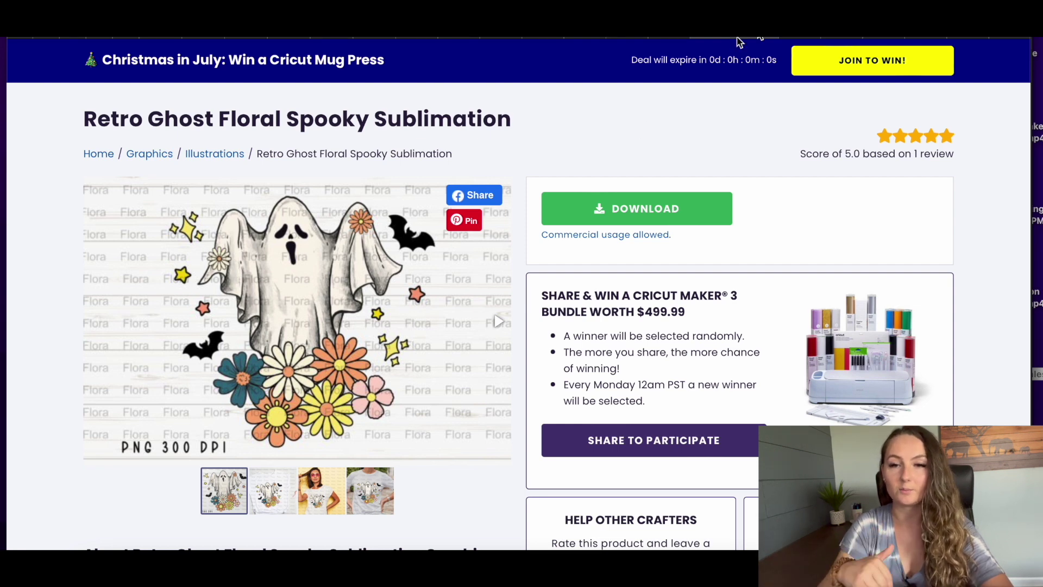
Switch back to the Canva browser tab showing the blank Page 11
click(804, 42)
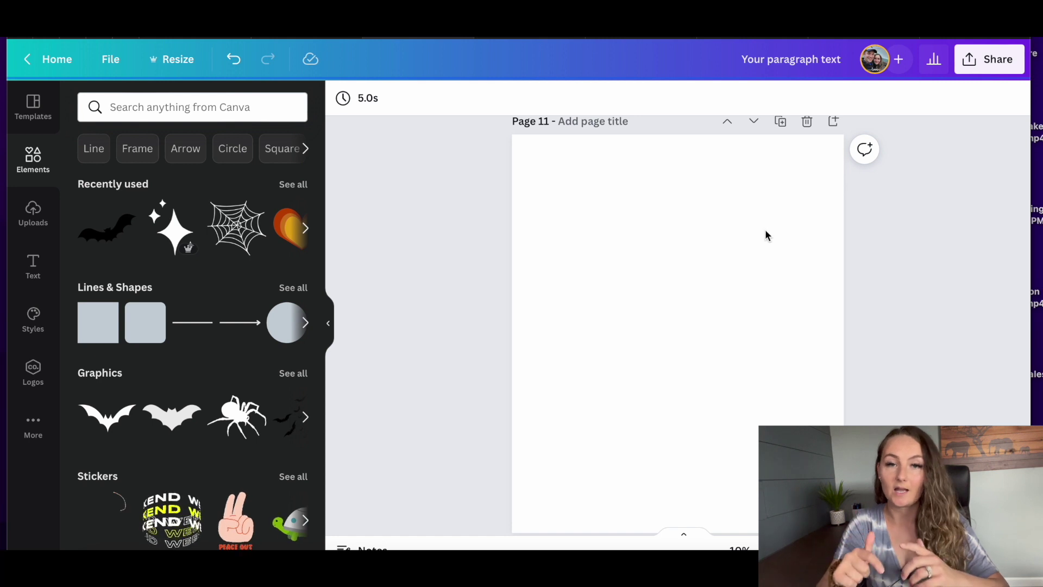
Give Page 11 a solid black background from Document Colors
click(742, 229)
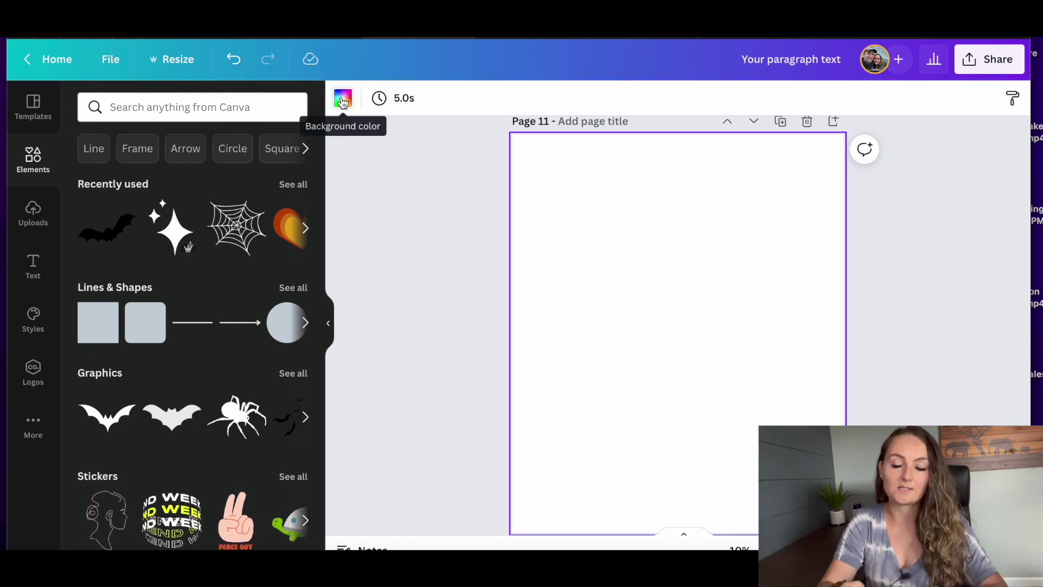
click(342, 98)
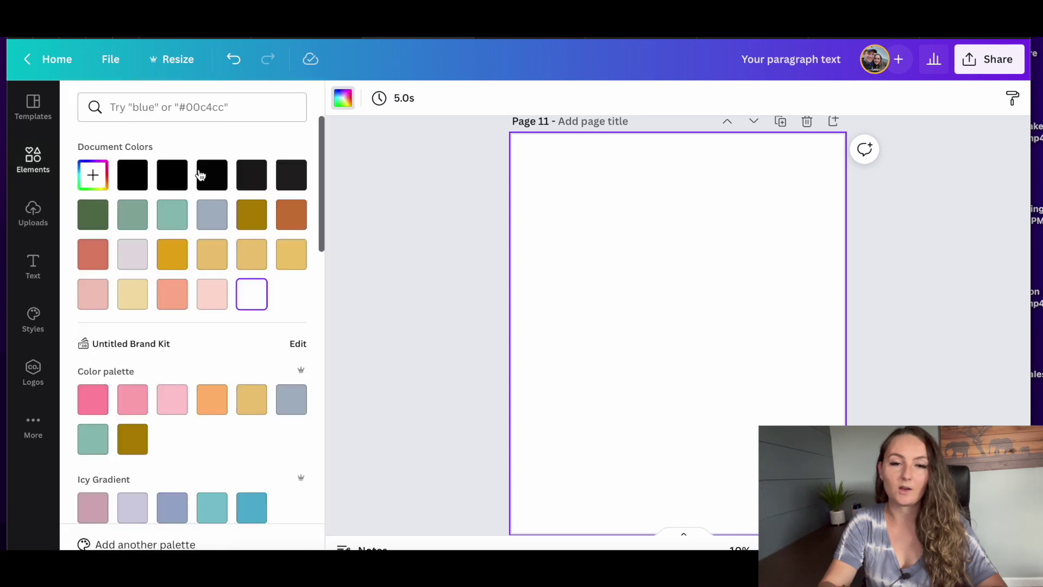
click(142, 180)
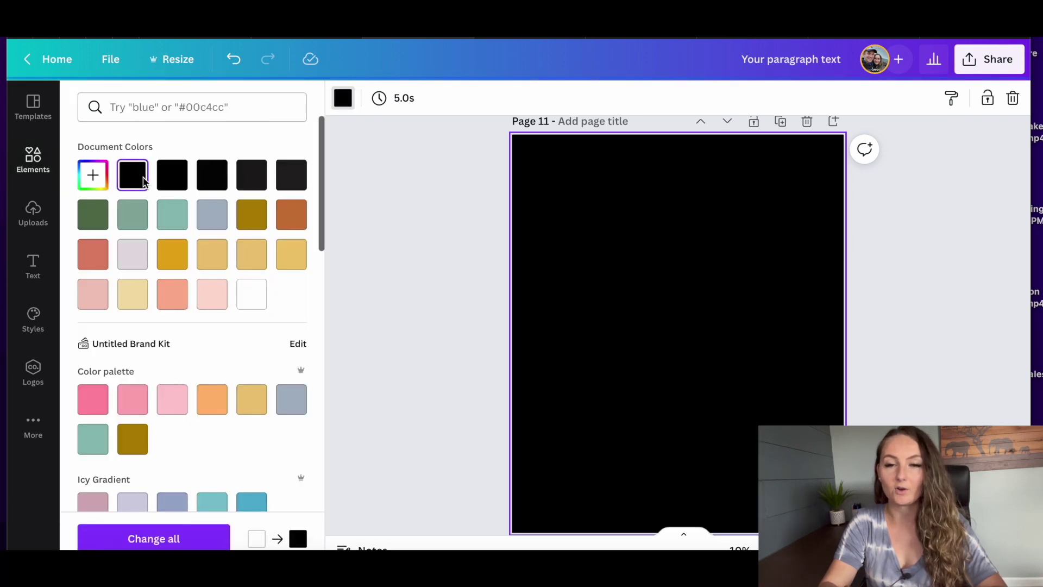
click(999, 61)
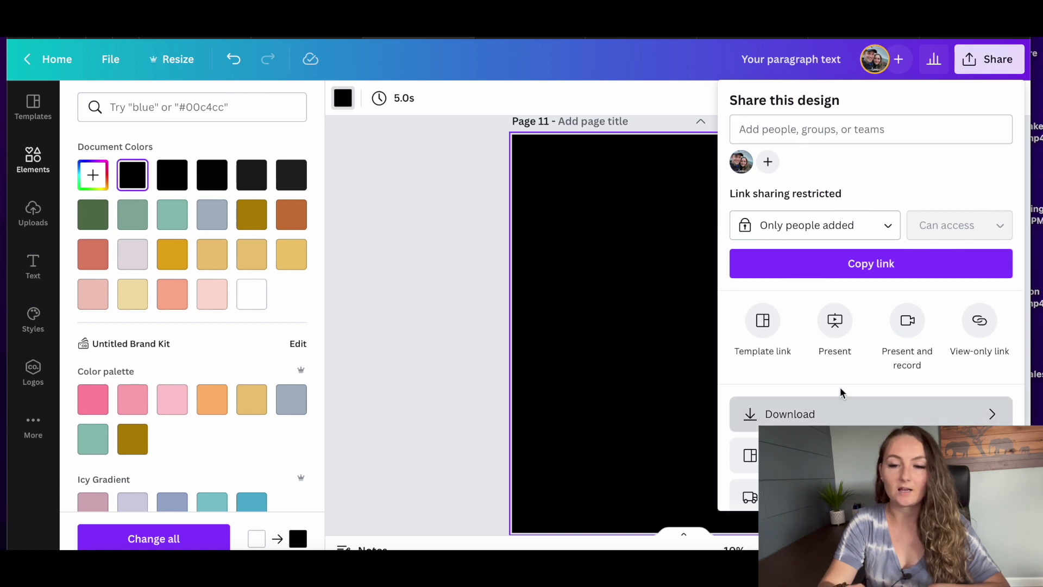
Tick Transparent background in the PNG download settings, then close them
click(823, 414)
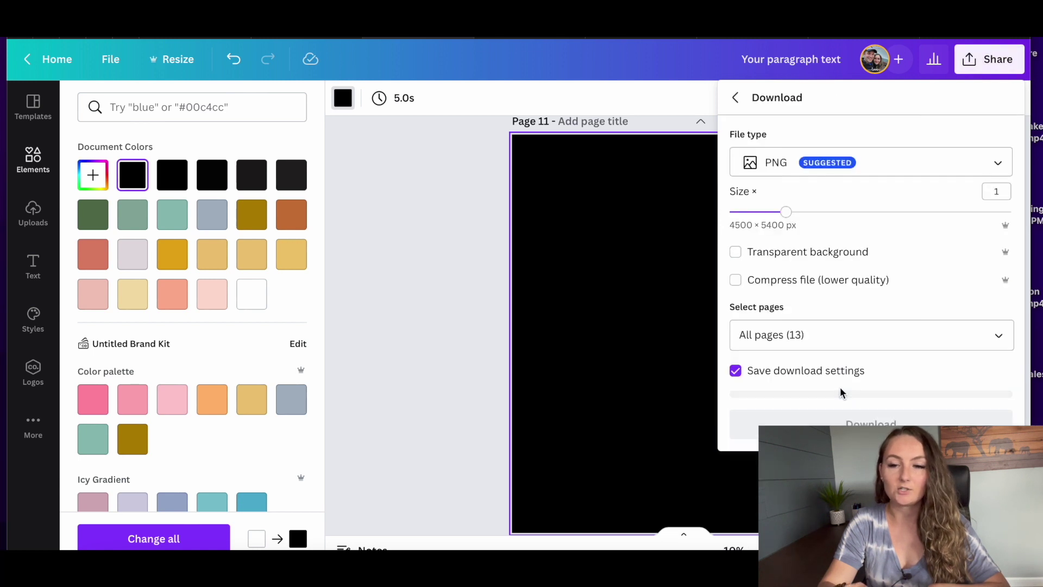
click(735, 252)
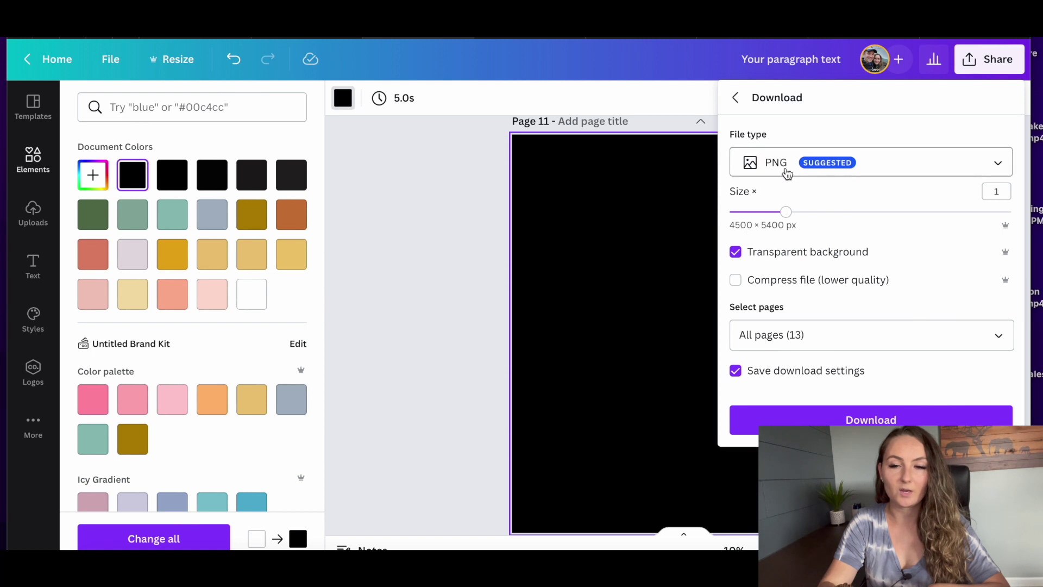
click(442, 300)
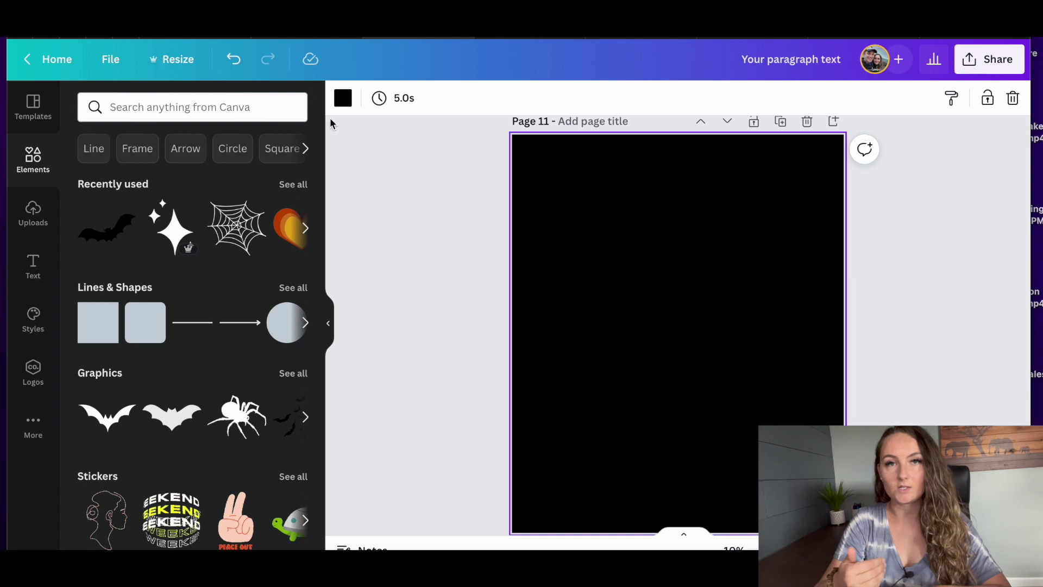
click(347, 99)
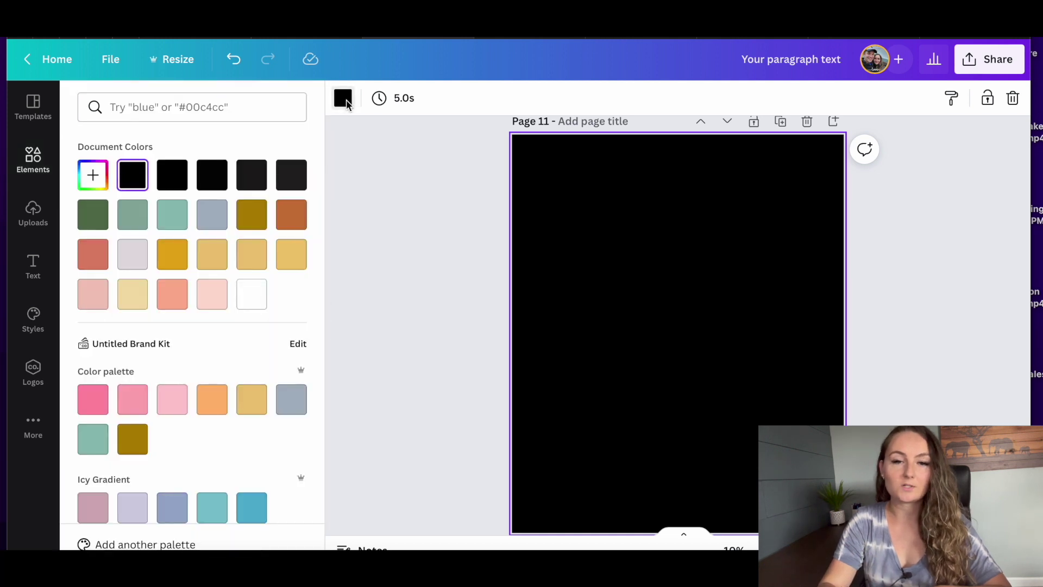
Set Page 11's background back to white from Document Colors and deselect the page
click(253, 296)
click(441, 204)
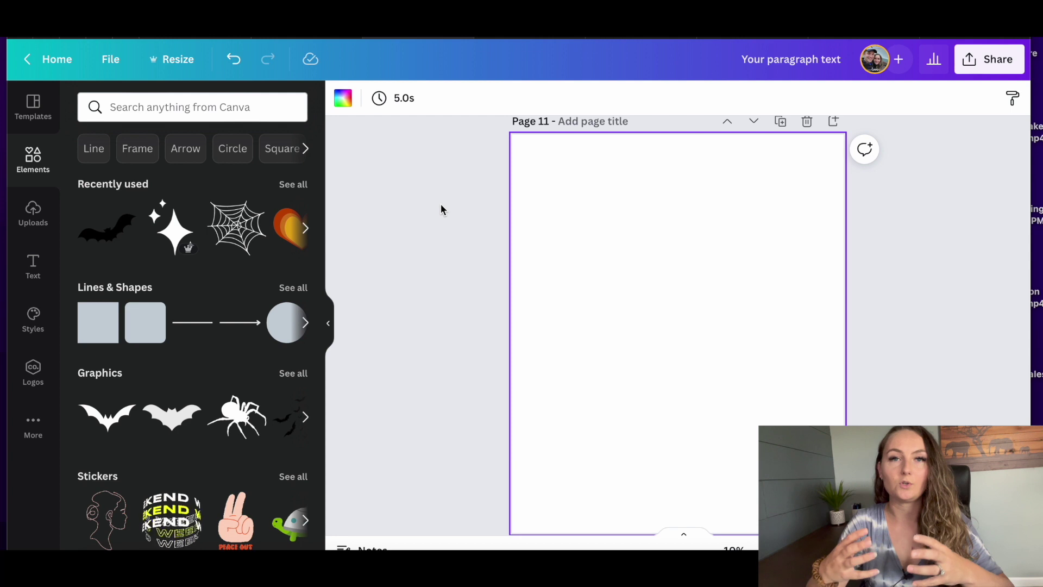
click(220, 109)
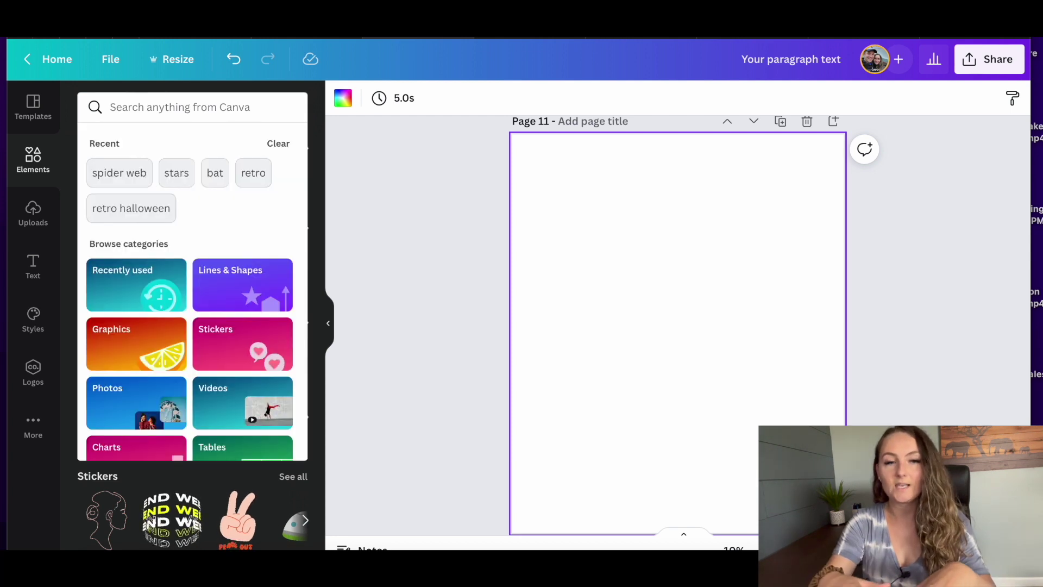
Search Elements for 'checkerboard', add the strip, enlarge it and centre it on the page
text(checkerboard)
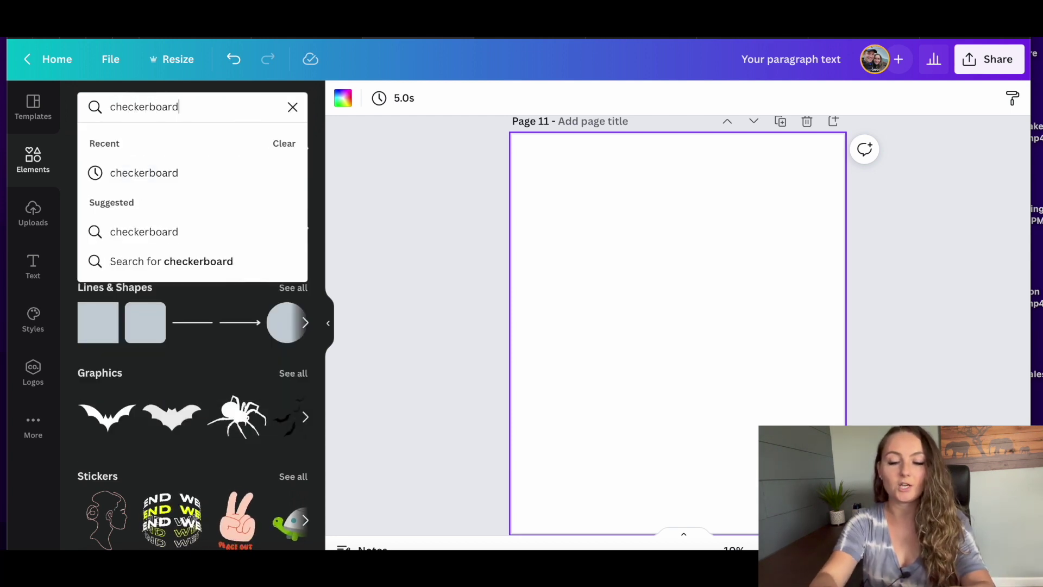
key(Return)
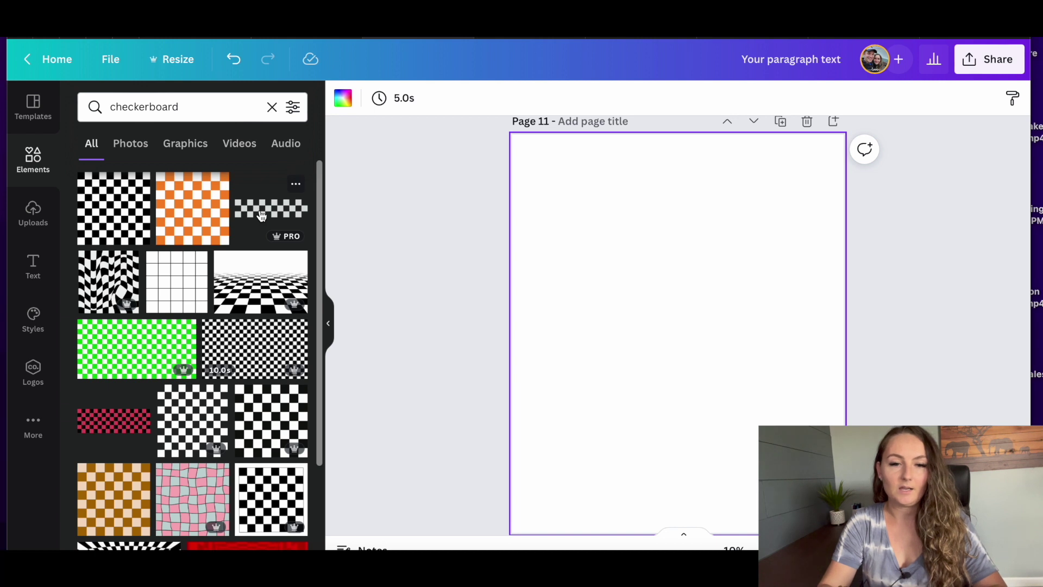
click(260, 215)
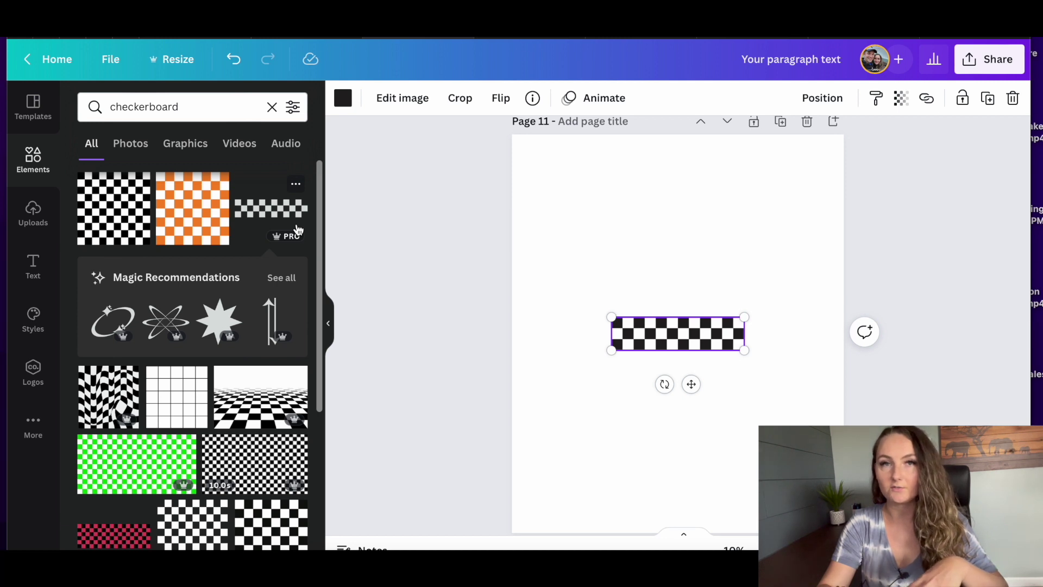
drag(610, 351, 563, 365)
click(656, 273)
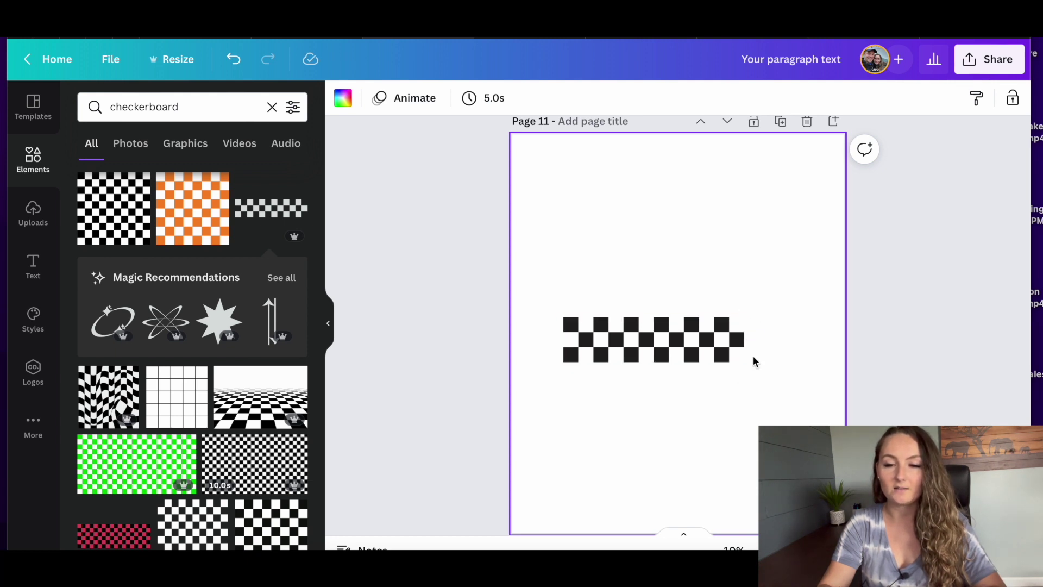
click(723, 349)
drag(748, 365, 794, 375)
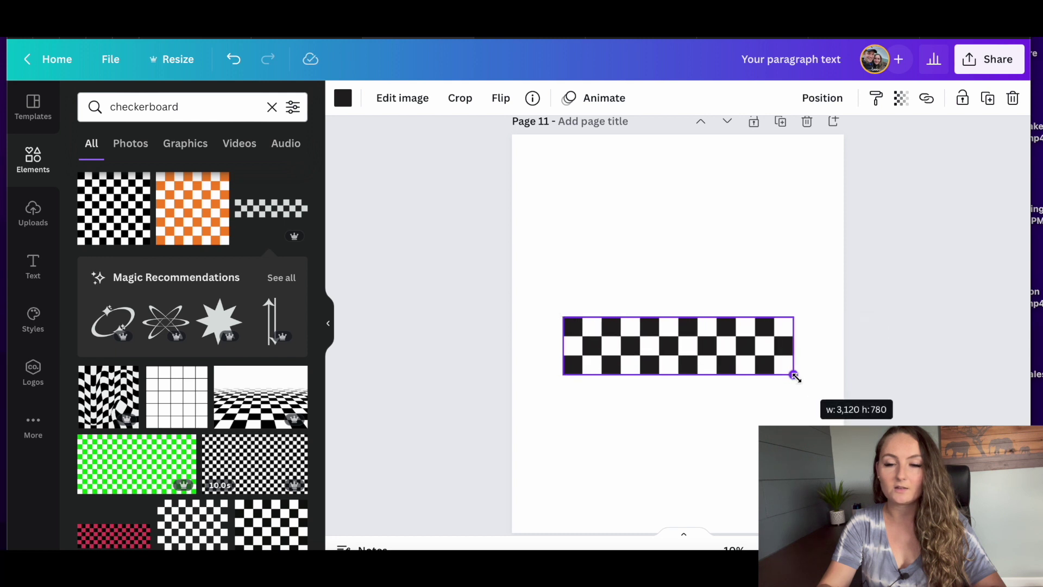
click(740, 281)
click(732, 352)
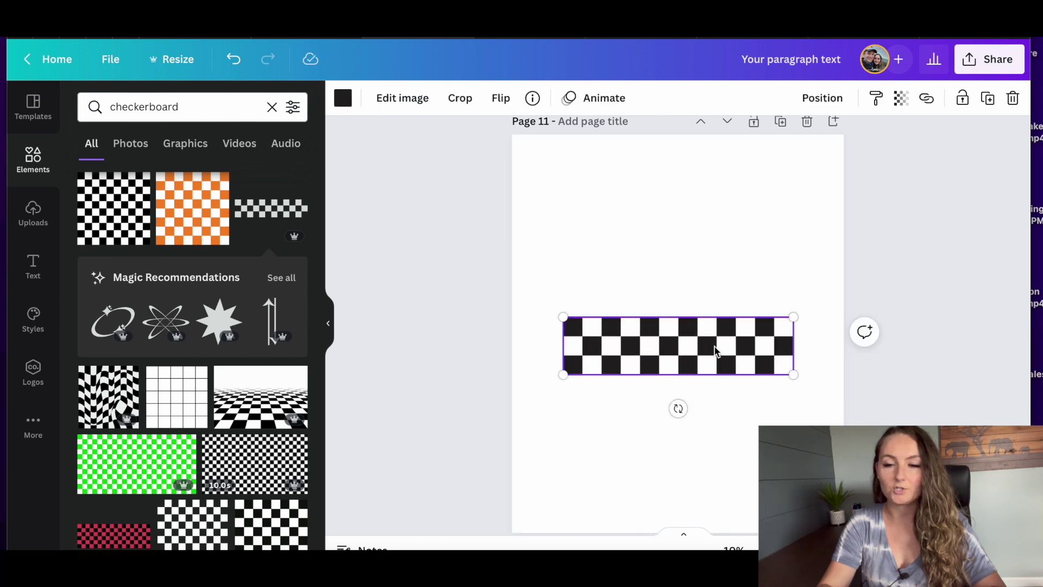
drag(711, 343, 694, 302)
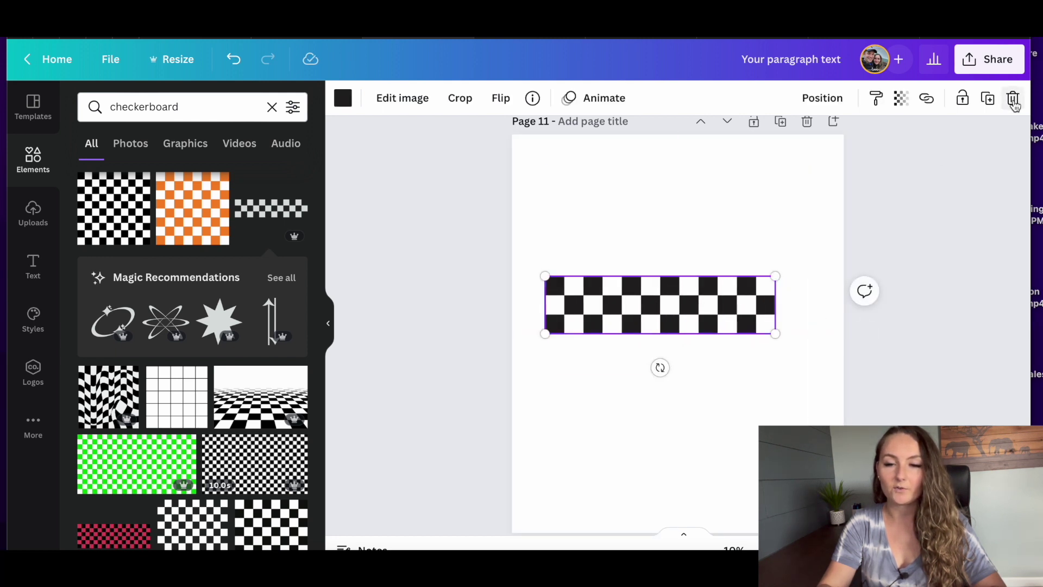
Duplicate the strip, flip the copy horizontally, offset it, group both and move them higher
click(988, 100)
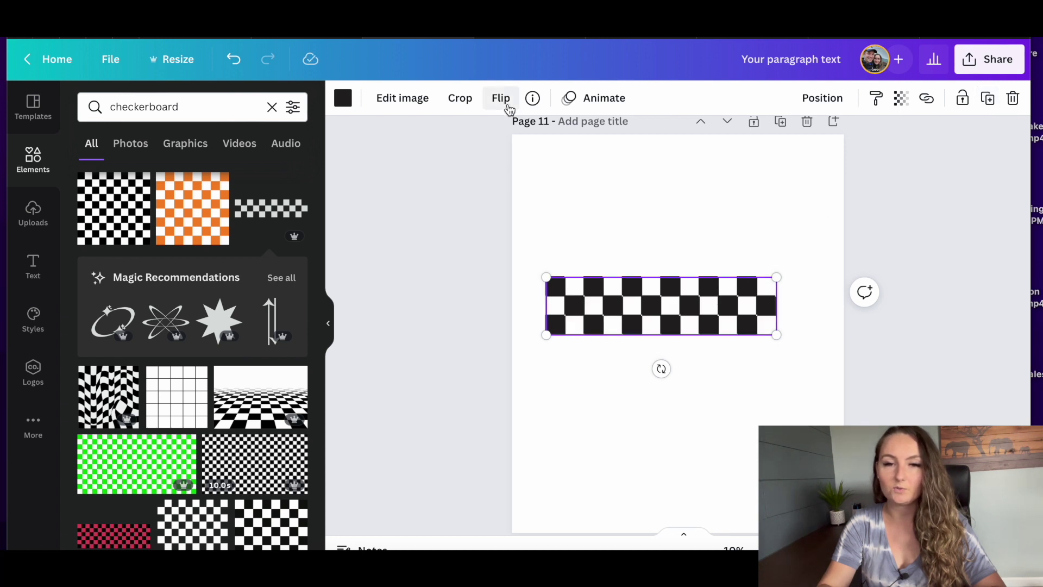
click(501, 99)
click(529, 141)
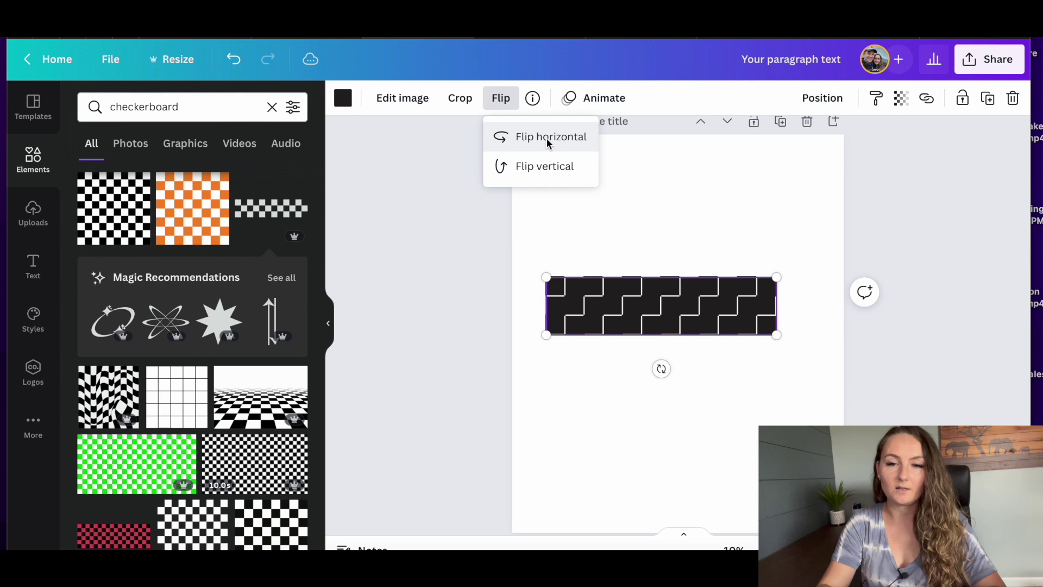
drag(676, 298, 697, 302)
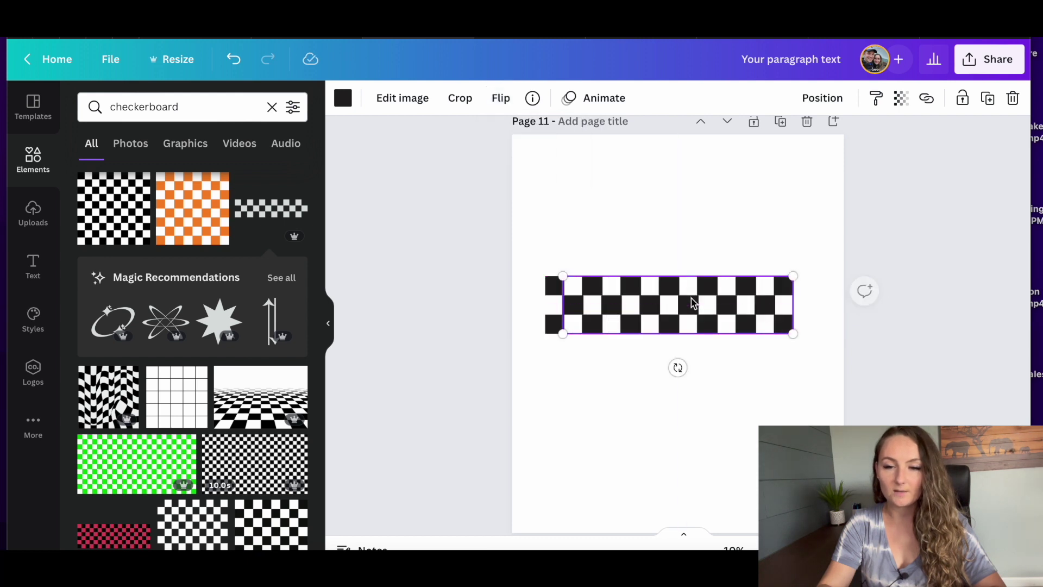
click(887, 228)
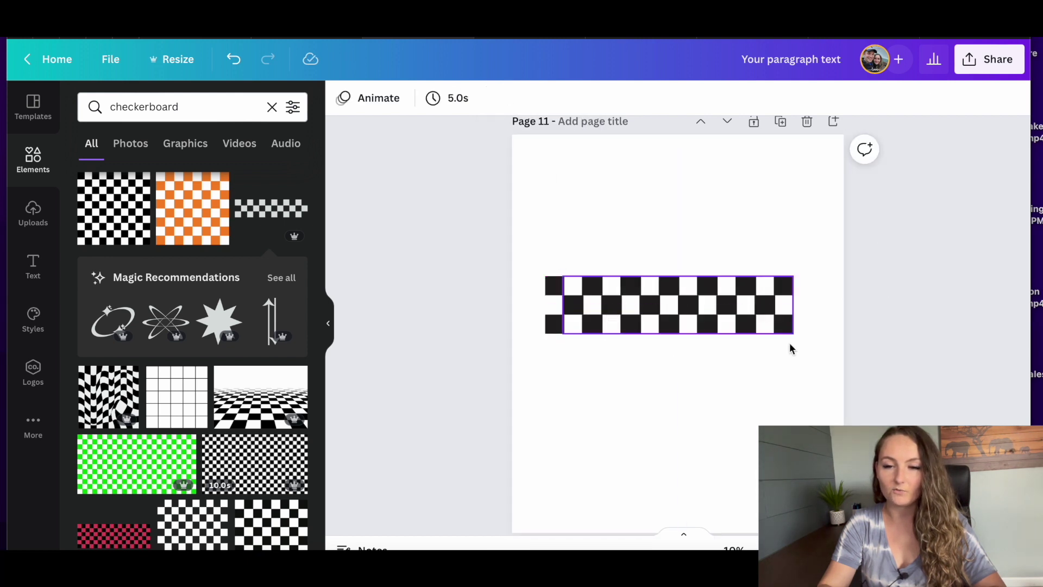
drag(815, 349, 533, 288)
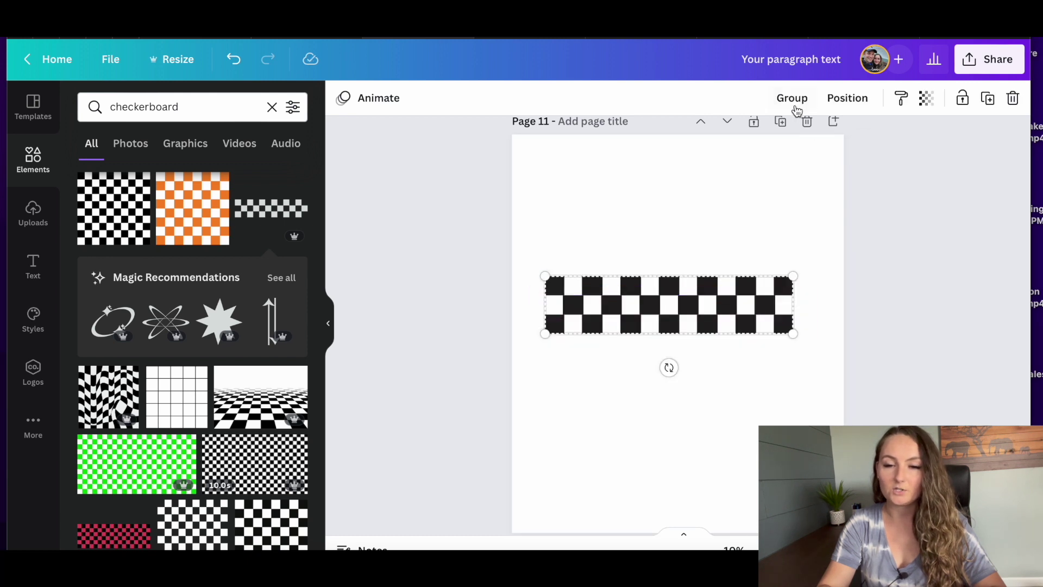
click(795, 100)
click(906, 211)
drag(687, 322, 699, 295)
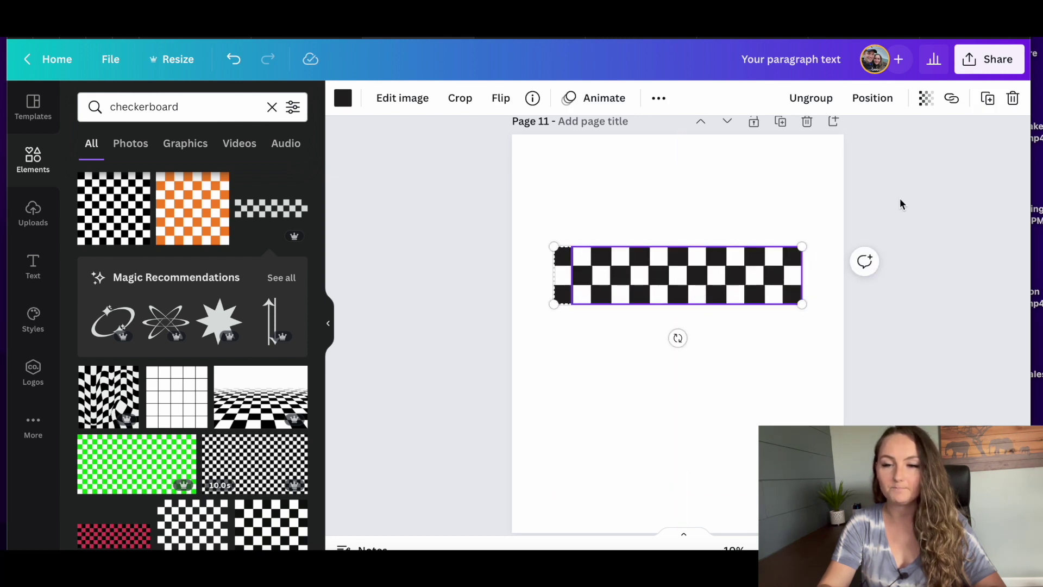
key(ctrl+v)
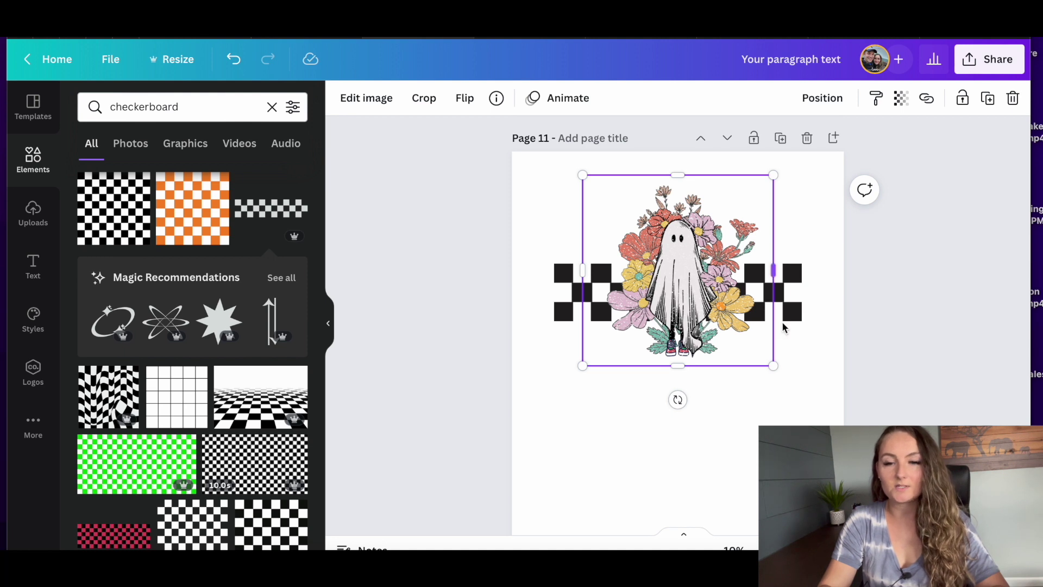
Shrink the pasted floral ghost and centre it over the checkerboard strip
drag(773, 366, 758, 351)
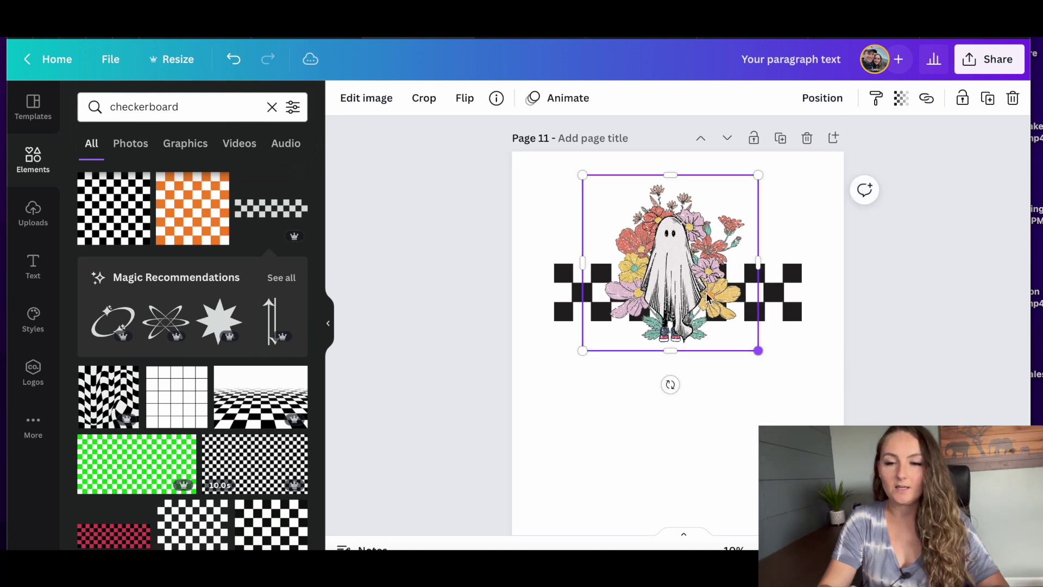
drag(683, 266, 691, 285)
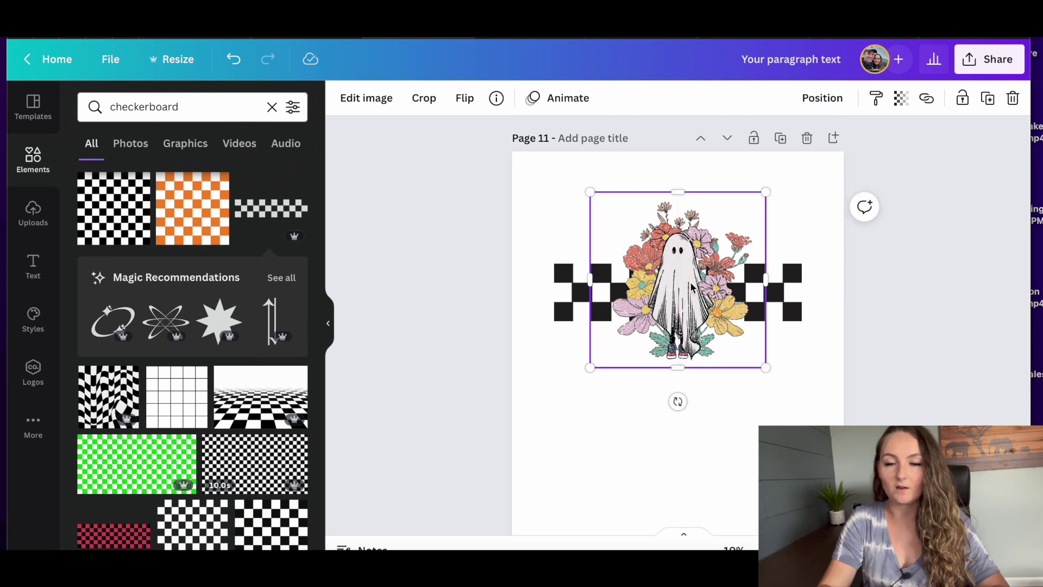
click(914, 267)
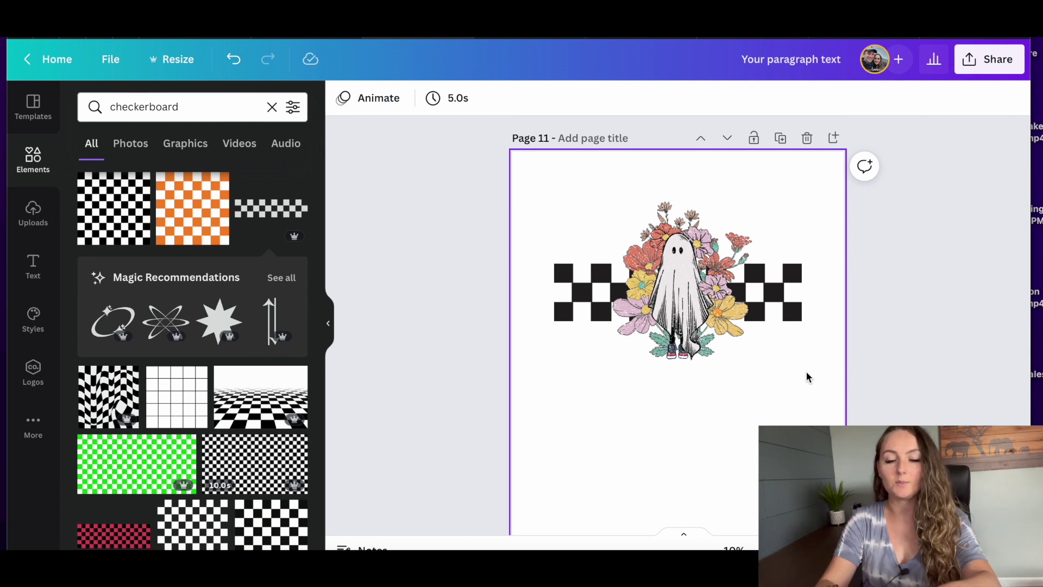
Add a 'CREEP IT REAL' text box above the ghost, lowering the ghost and checkerboard beneath it
key(t)
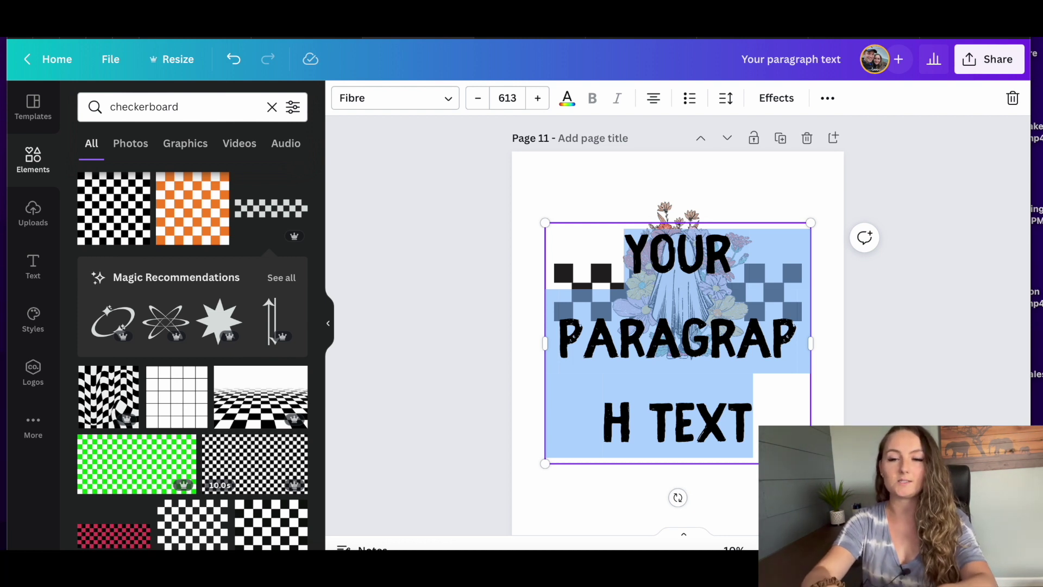
text(CREEP IT REAL)
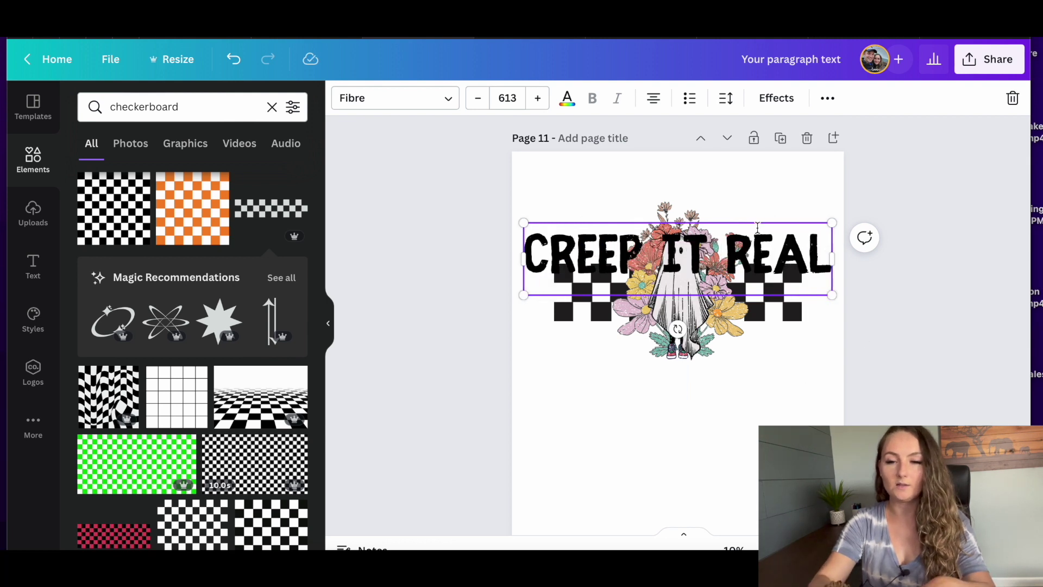
drag(778, 223, 777, 156)
drag(814, 386, 576, 217)
drag(722, 300, 720, 346)
click(736, 203)
drag(736, 203, 740, 224)
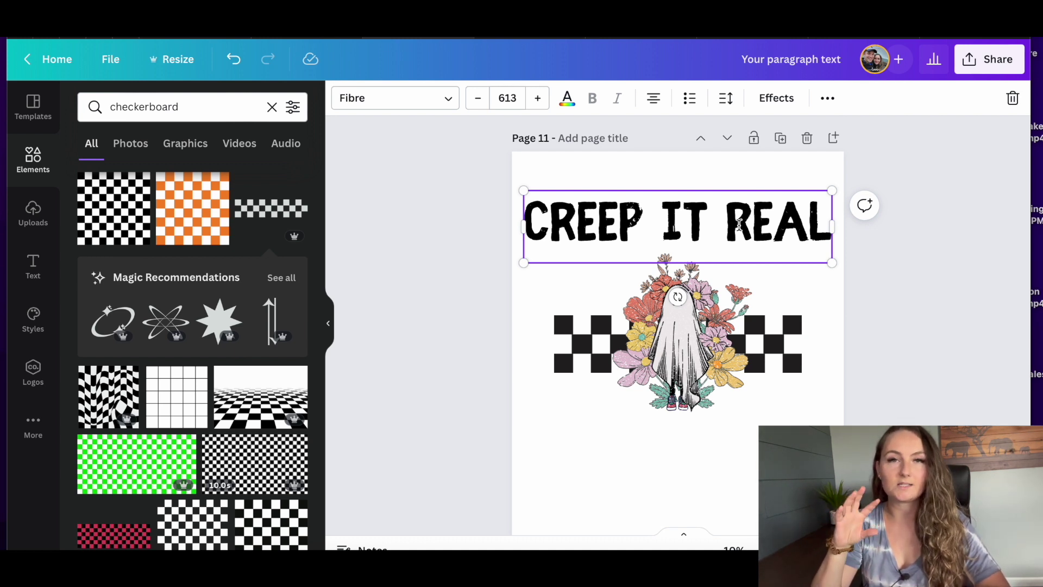
click(750, 225)
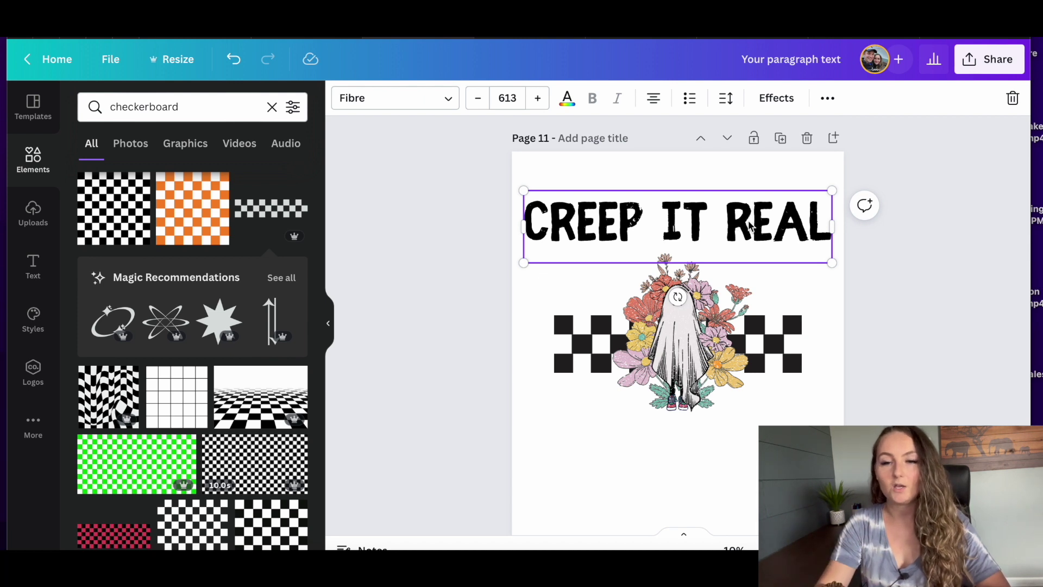
click(449, 100)
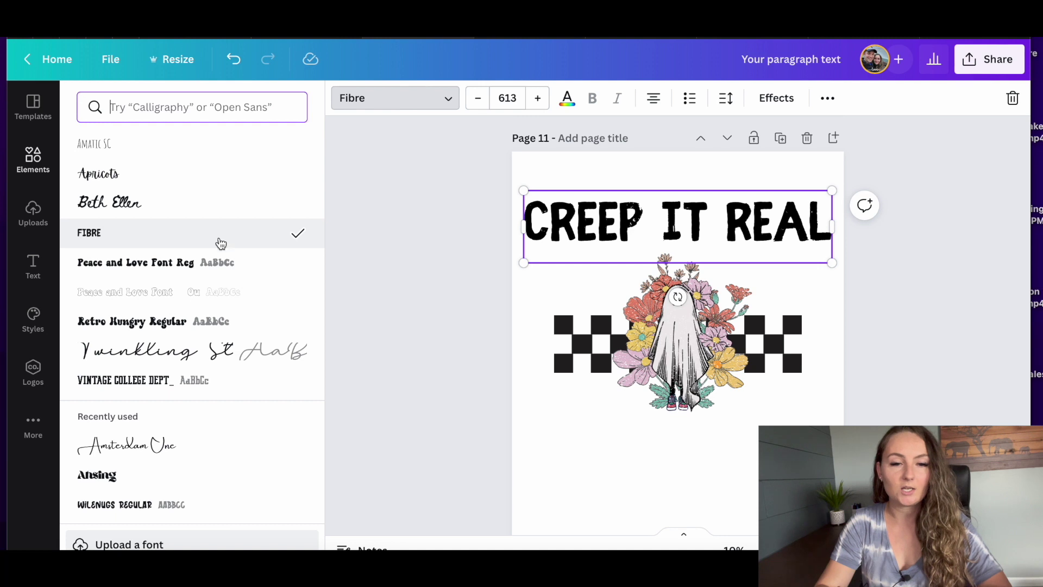
Switch the title to Peace and Love Font Regular and widen its box so CREEP IT REAL fits one line
click(196, 264)
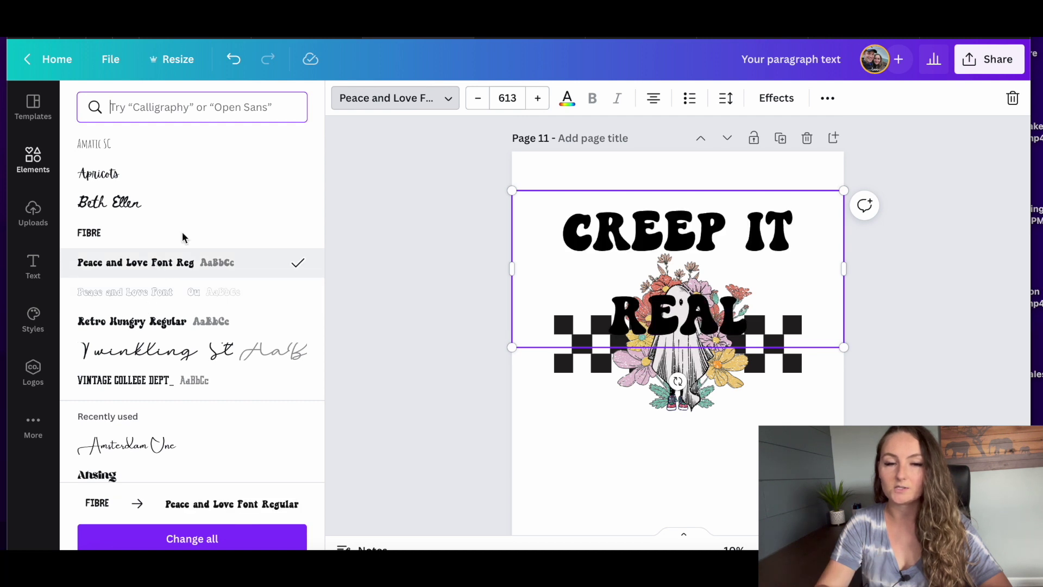
drag(845, 348, 782, 299)
drag(775, 252, 830, 252)
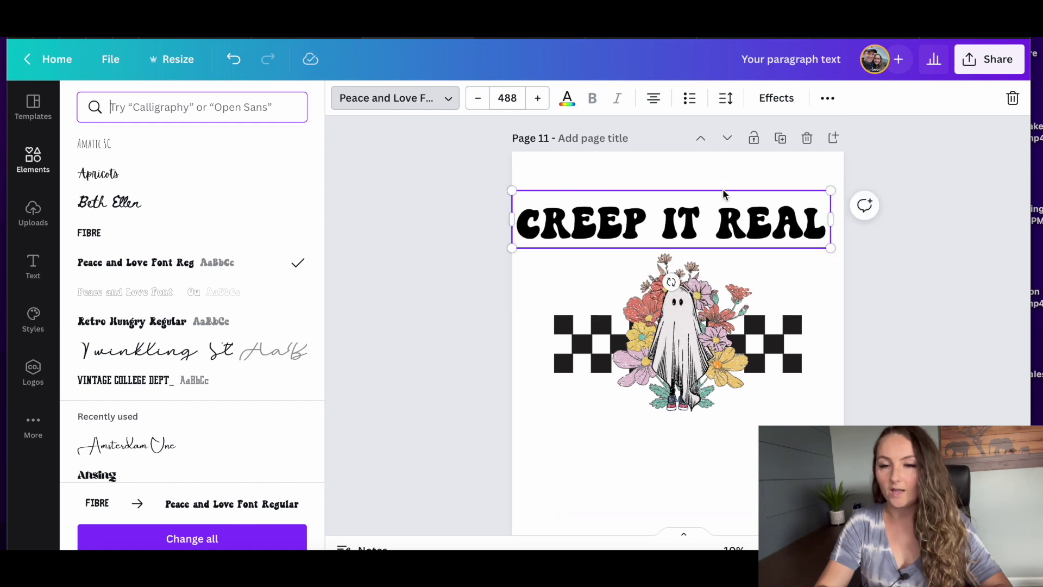
mouse_move(723, 193)
mouse_down()
mouse_move(738, 198)
mouse_move(729, 205)
mouse_up()
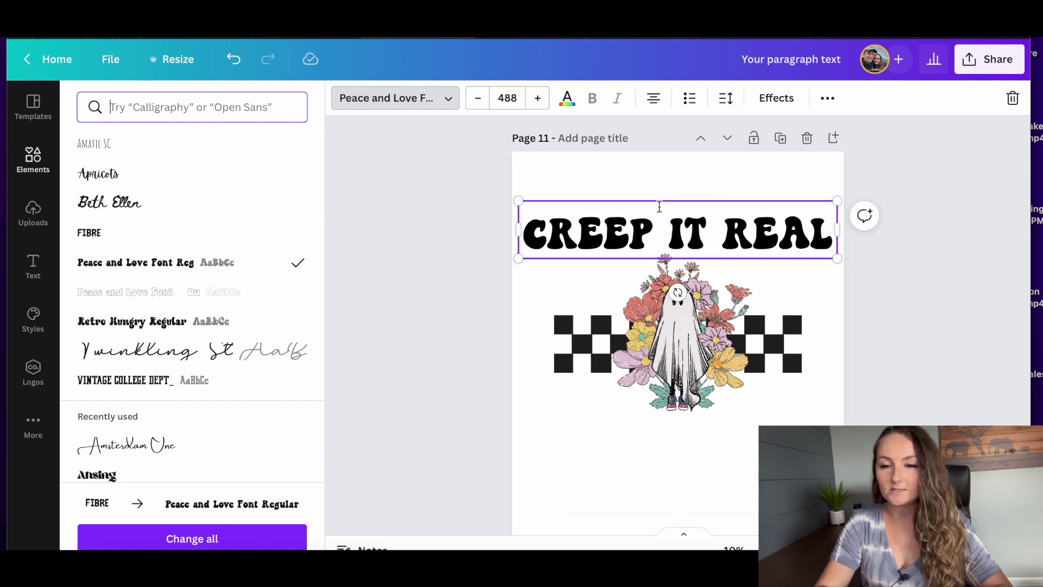
Enter text editing on the title and select the letter R in CREEP
click(616, 187)
click(568, 196)
click(546, 241)
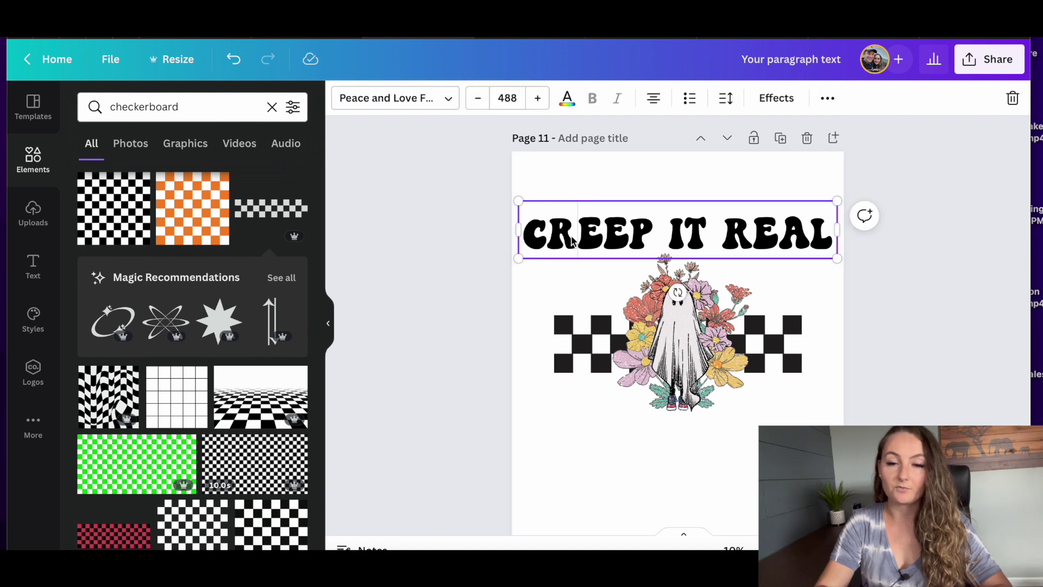
drag(574, 241, 551, 241)
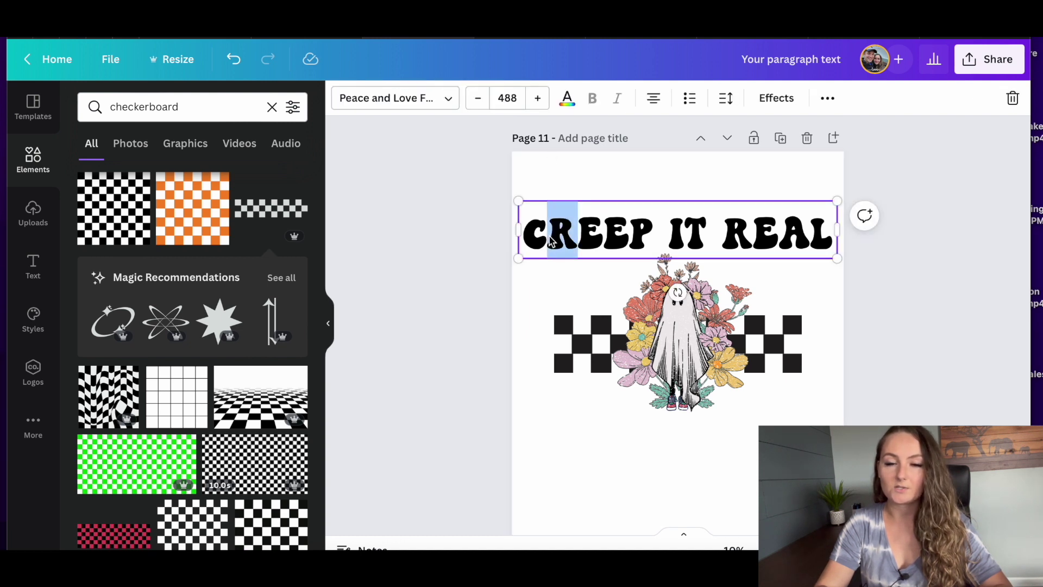
Colour the R pale lavender, the first E yellow and the second E coral red using Photo Colors
click(567, 98)
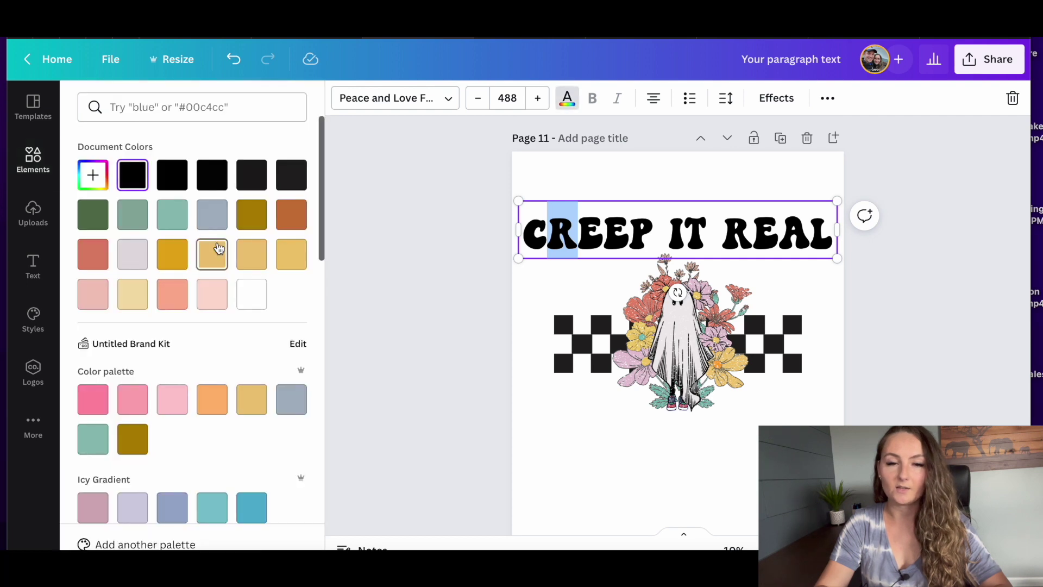
scroll(218, 249, down, 10)
scroll(218, 248, down, 10)
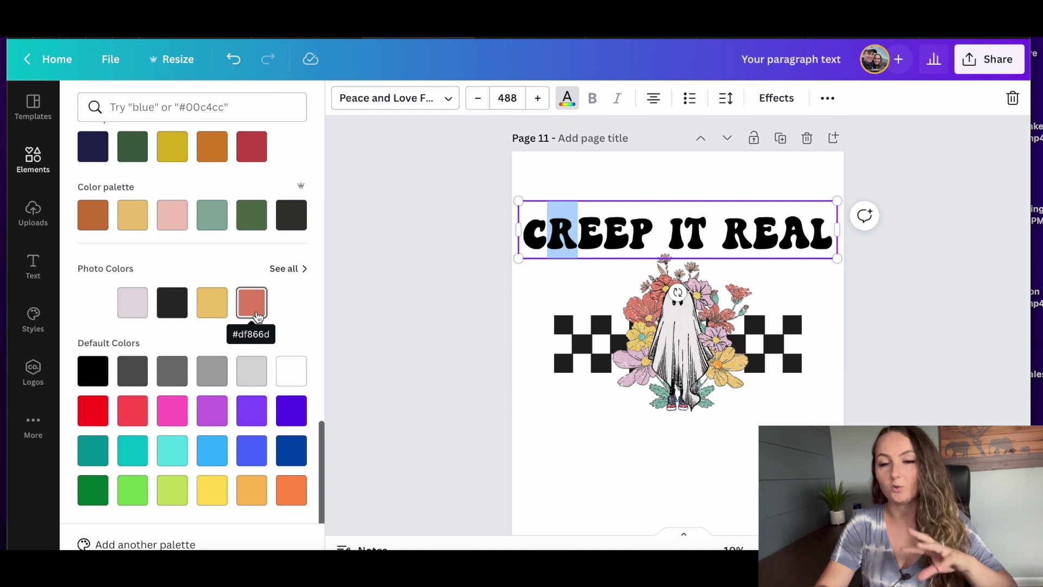
click(135, 303)
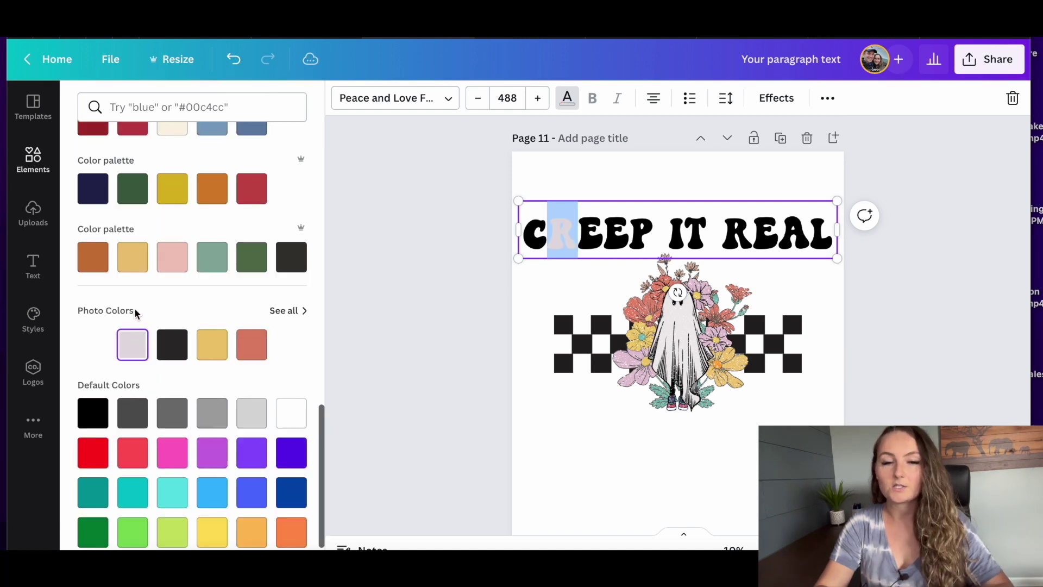
drag(577, 233, 587, 237)
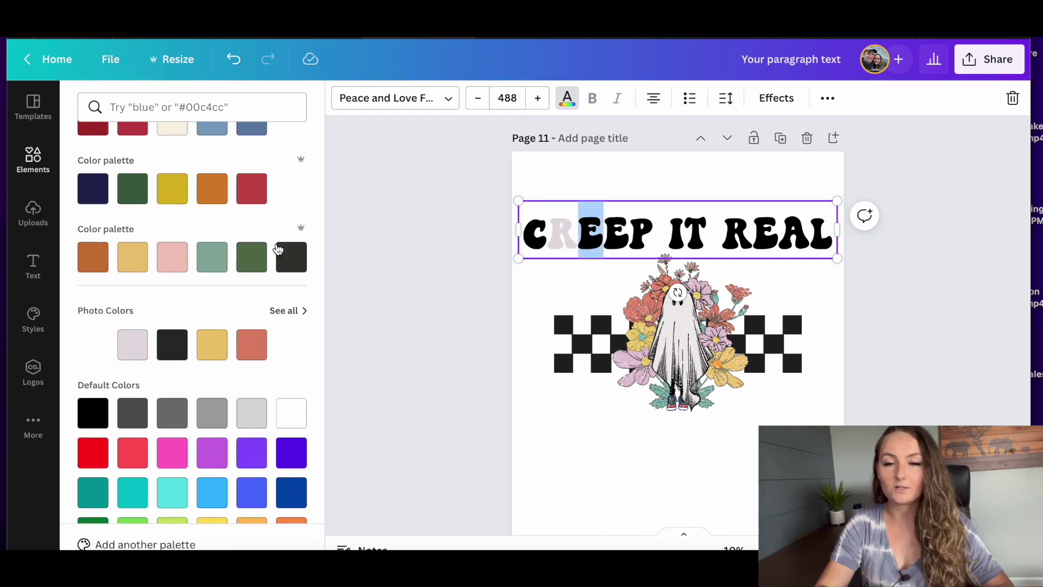
click(212, 344)
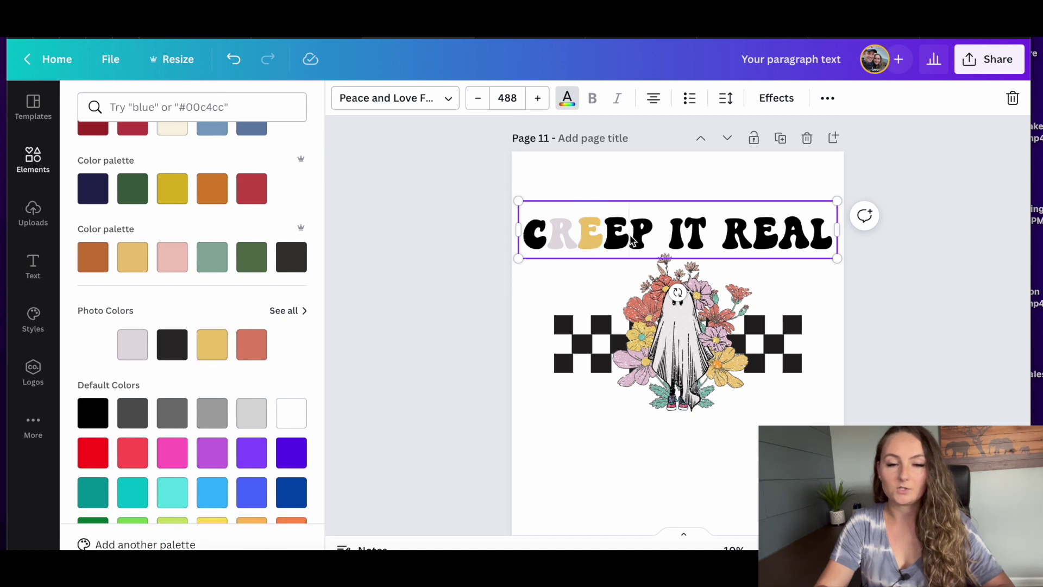
drag(604, 237, 630, 236)
click(256, 351)
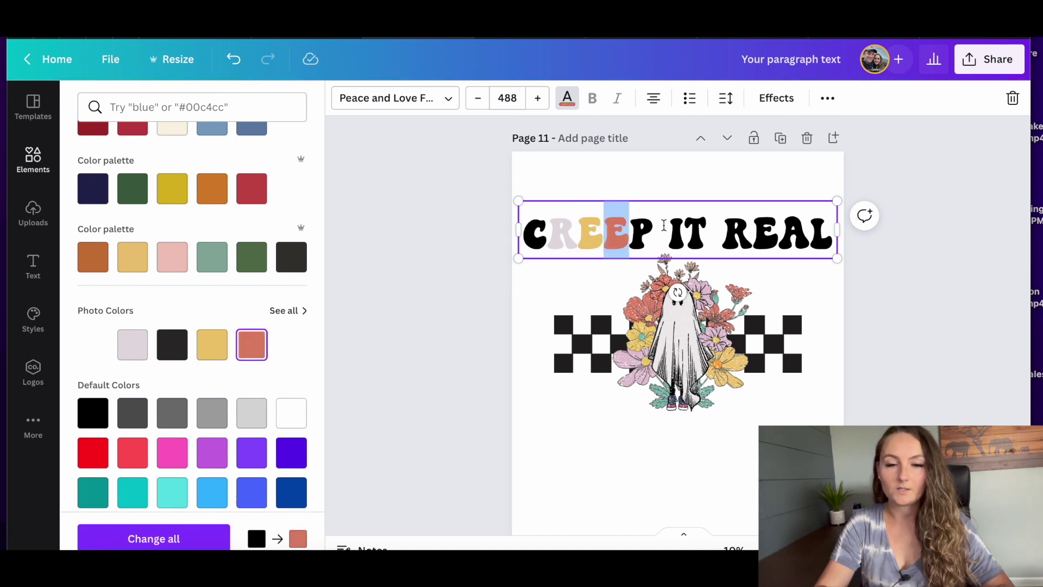
Colour the C pale pink, the R black and the P pale pink, then move to REAL
click(657, 236)
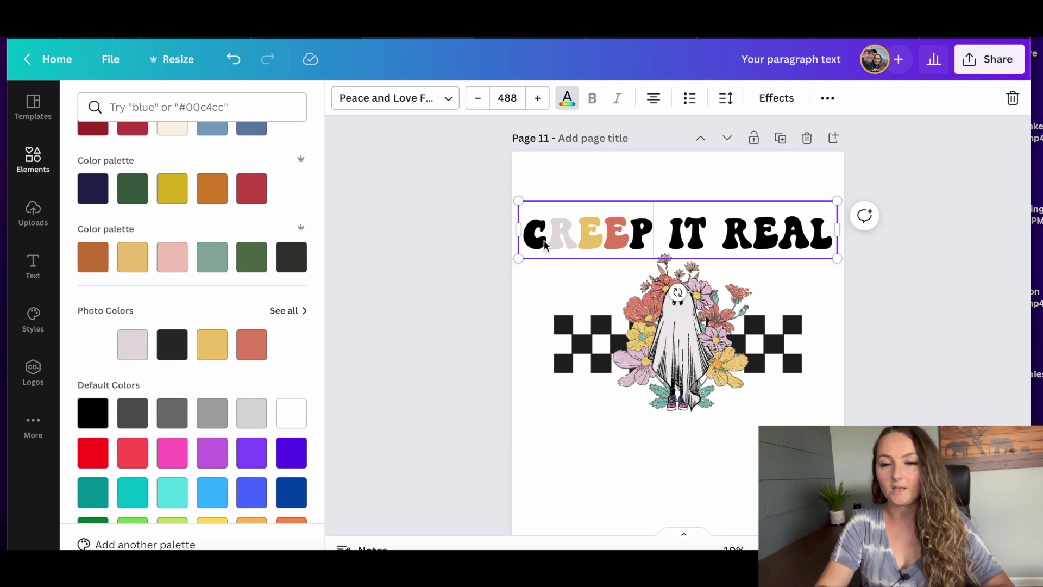
drag(547, 243, 520, 247)
click(132, 344)
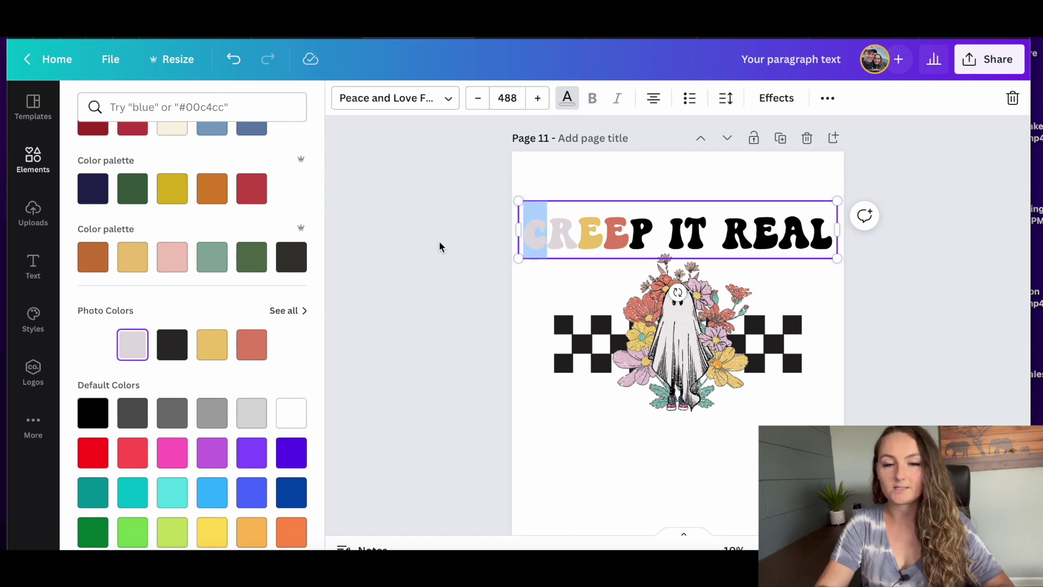
click(576, 228)
drag(577, 245, 548, 245)
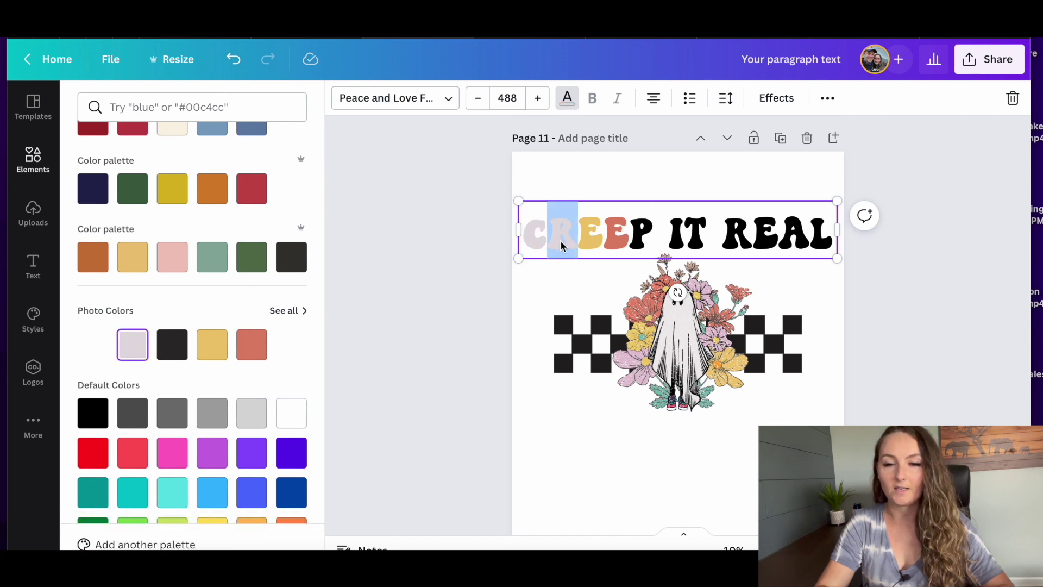
click(171, 340)
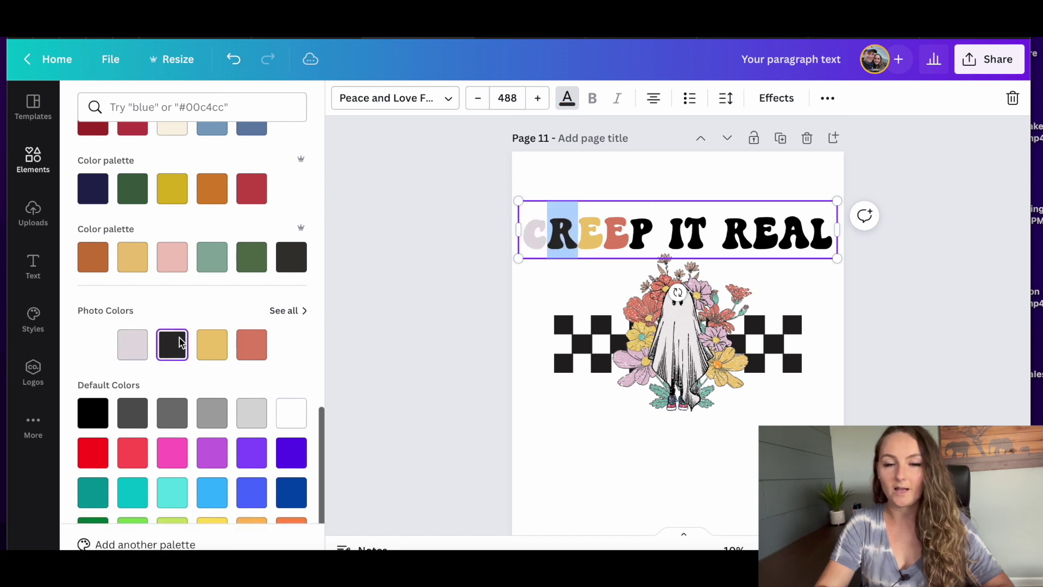
click(661, 239)
drag(653, 242, 629, 241)
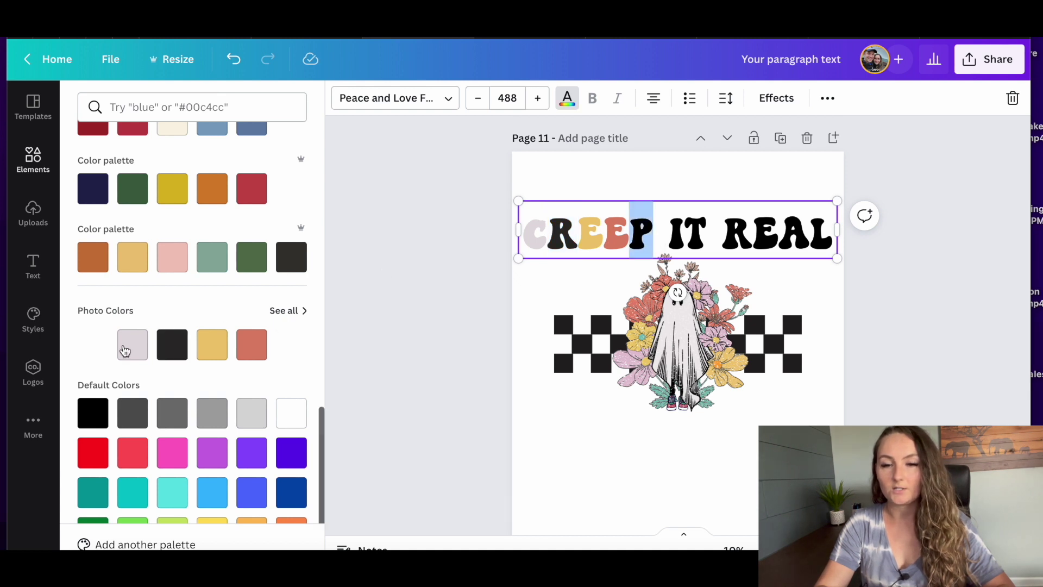
click(125, 349)
click(686, 239)
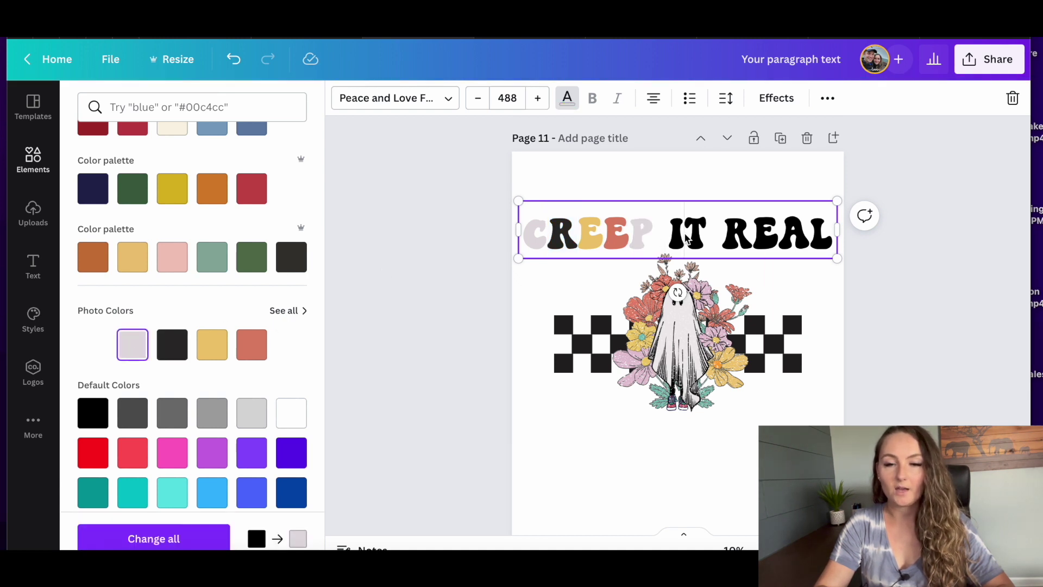
click(708, 233)
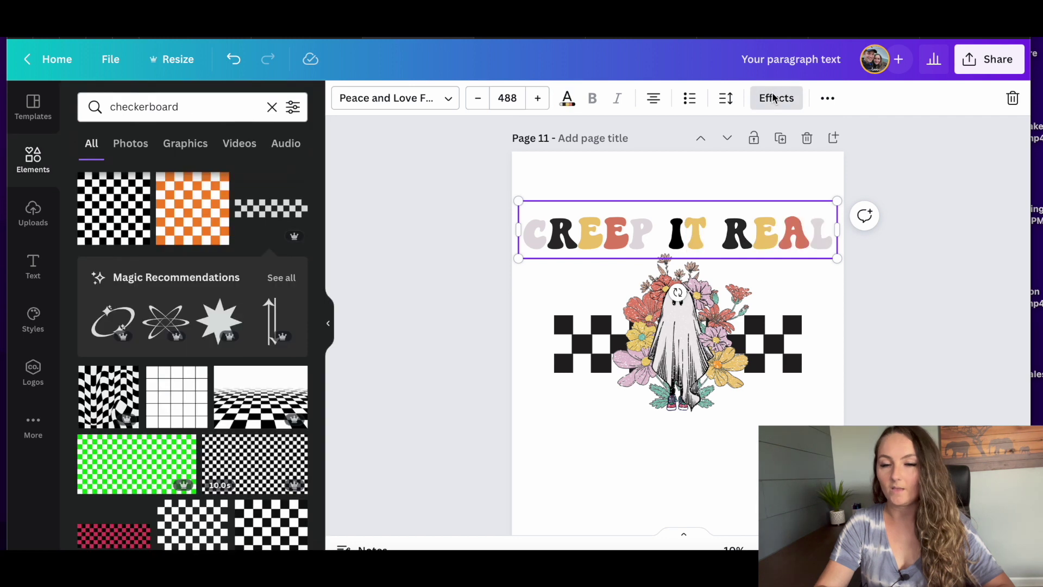
Apply the Curve effect to the CREEP IT REAL title with curve strength 77, then deselect it
click(776, 98)
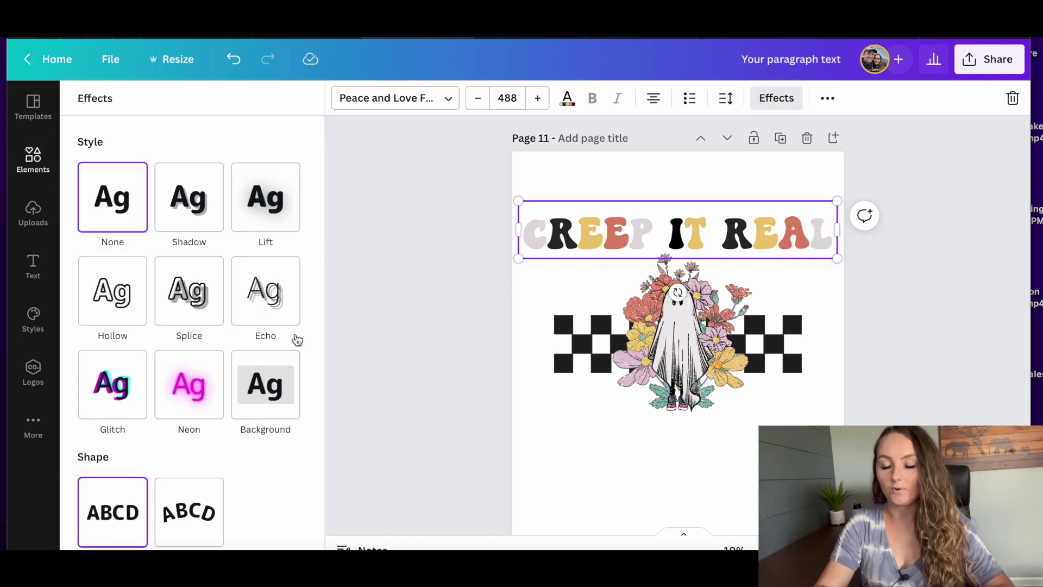
scroll(261, 375, down, 1)
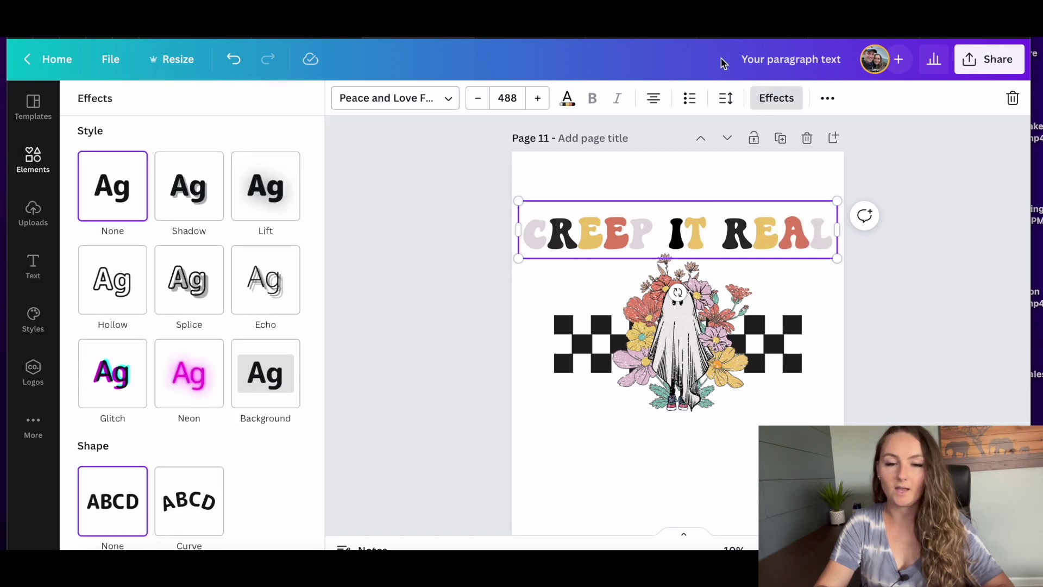
scroll(251, 362, down, 1)
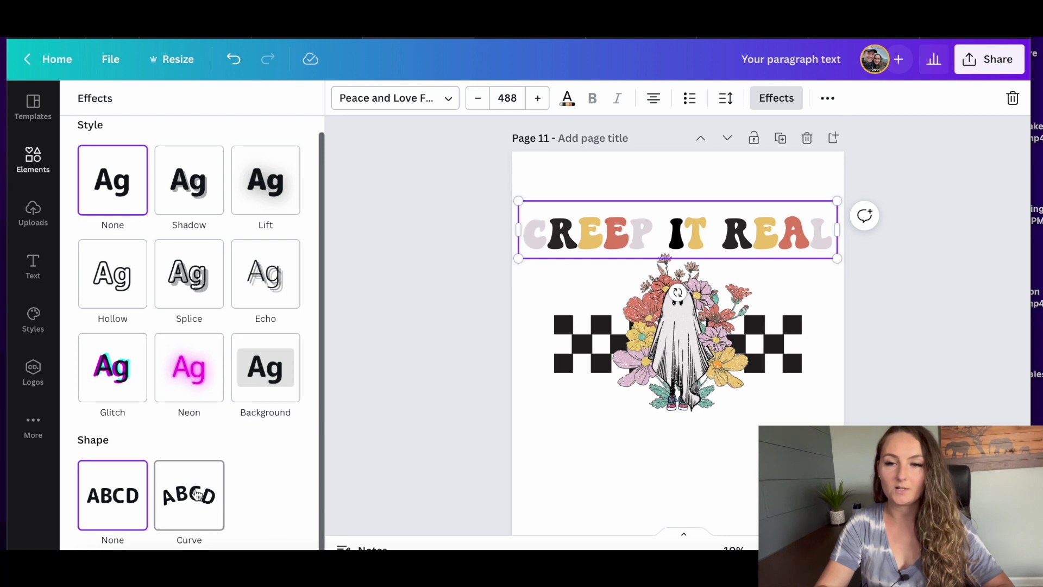
click(197, 494)
scroll(271, 437, down, 1)
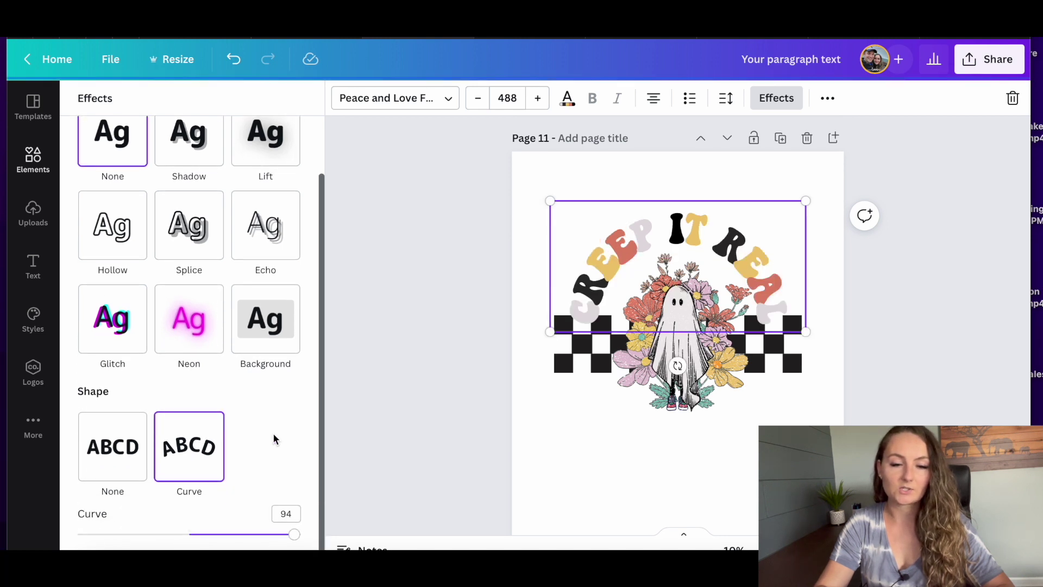
drag(293, 538, 271, 548)
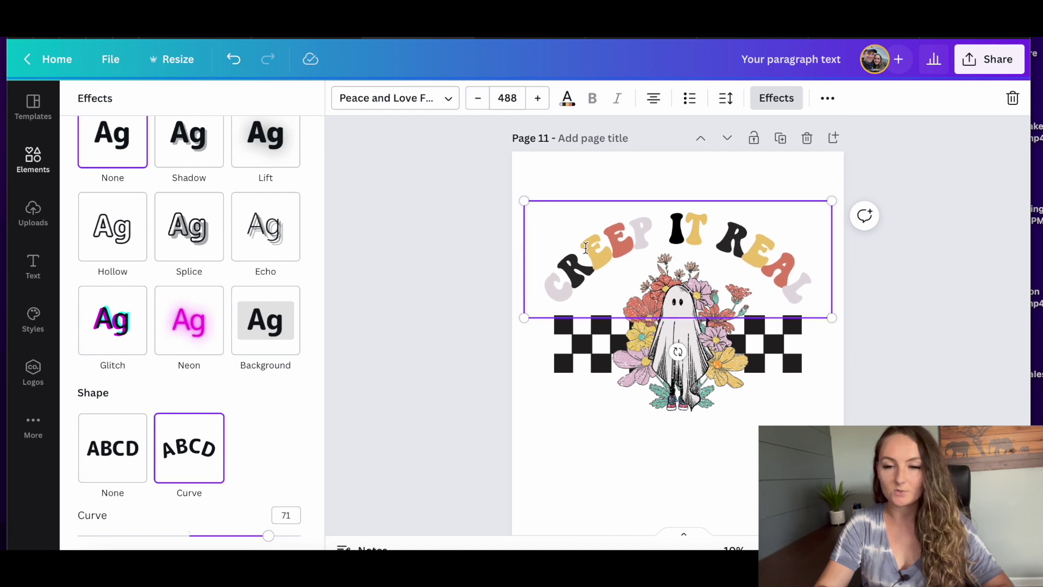
click(930, 287)
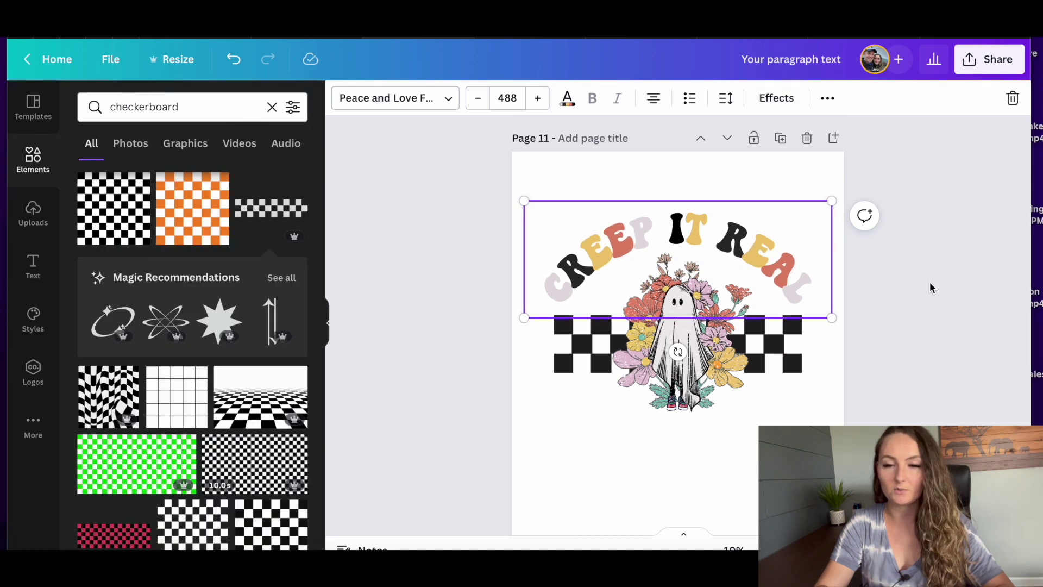
scroll(929, 287, down, 1)
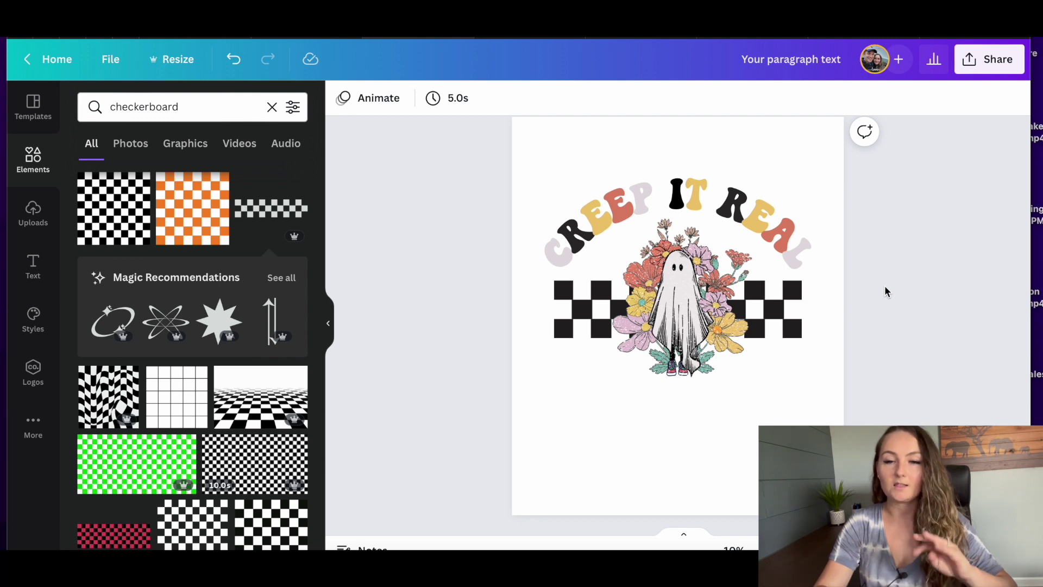
scroll(897, 231, up, 2)
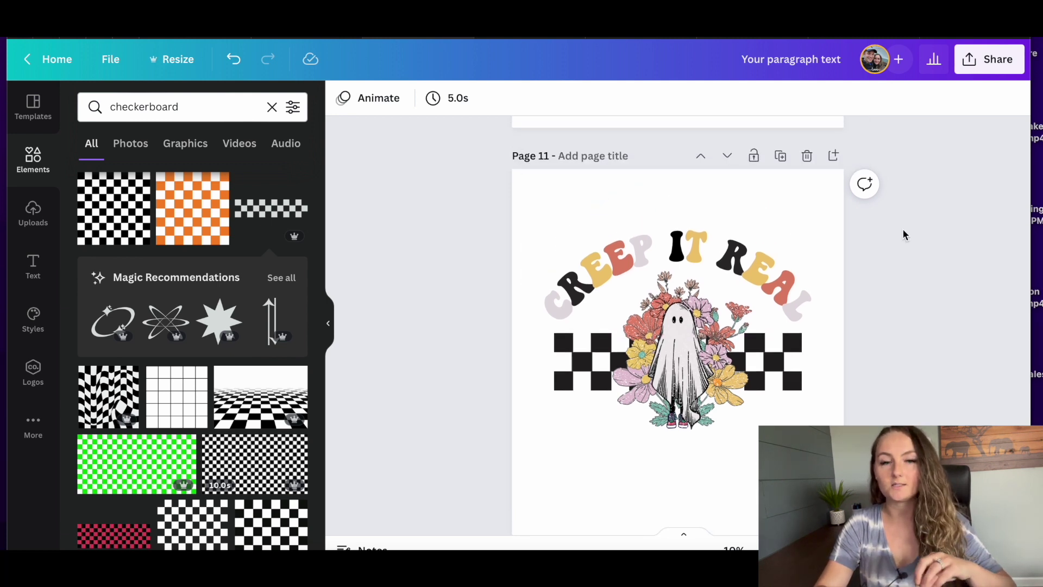
Duplicate the CREEP IT REAL text and line the copy up over the original
click(766, 248)
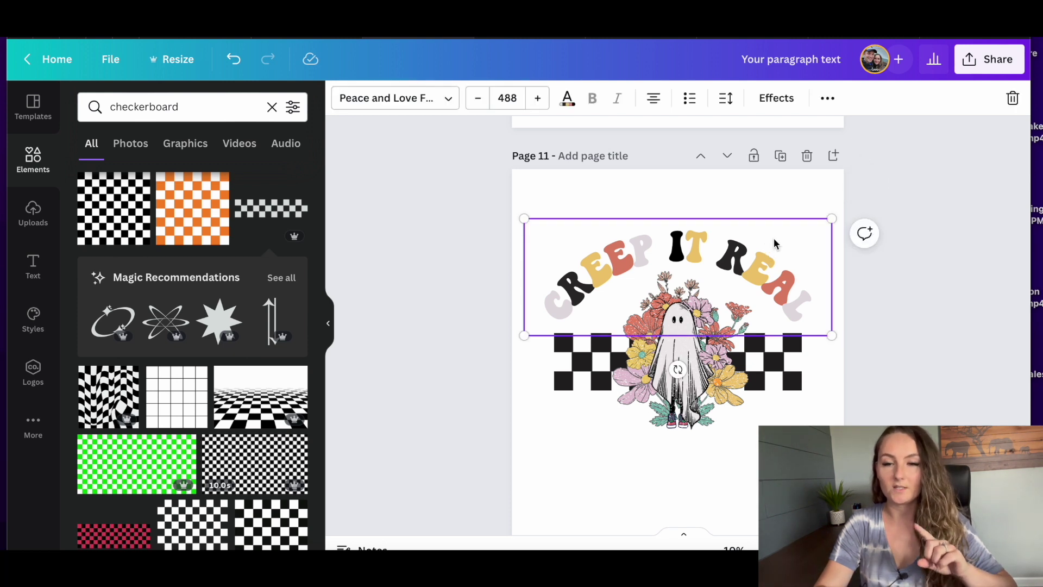
click(827, 99)
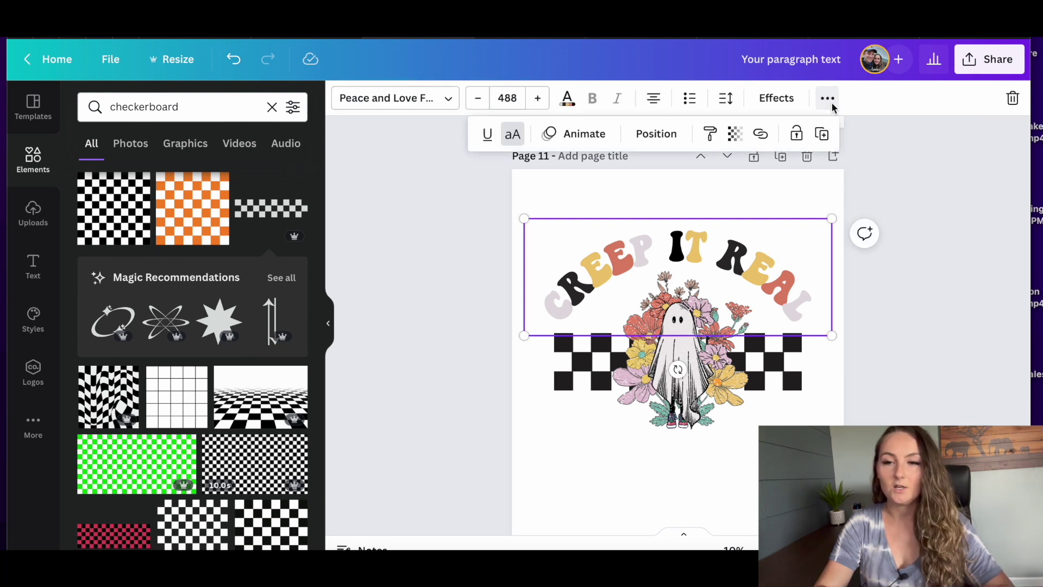
click(822, 134)
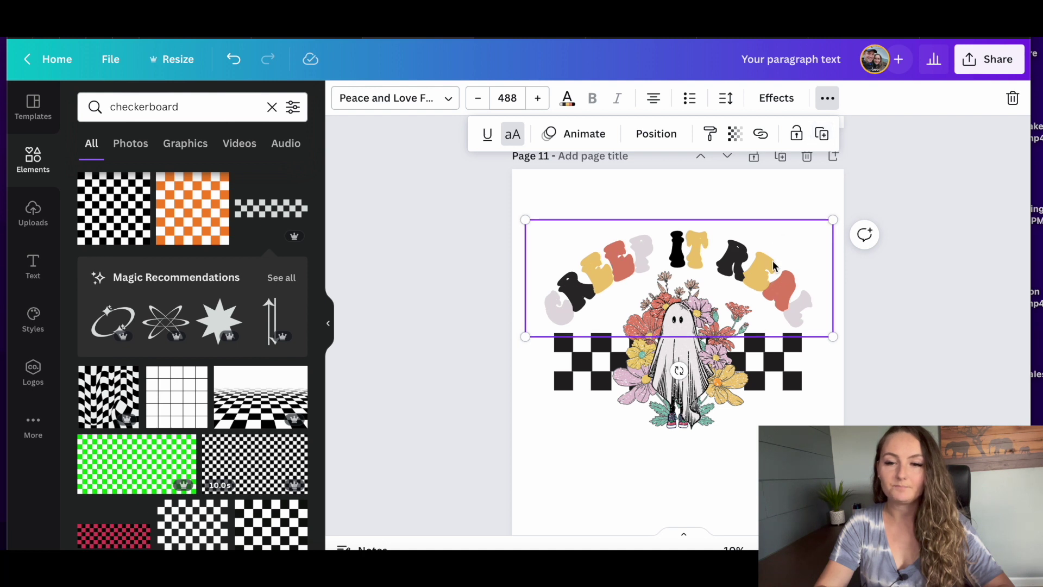
drag(776, 266, 775, 263)
Set the copy to Peace and Love Font Outline in black and align it over the multicolour title
click(436, 100)
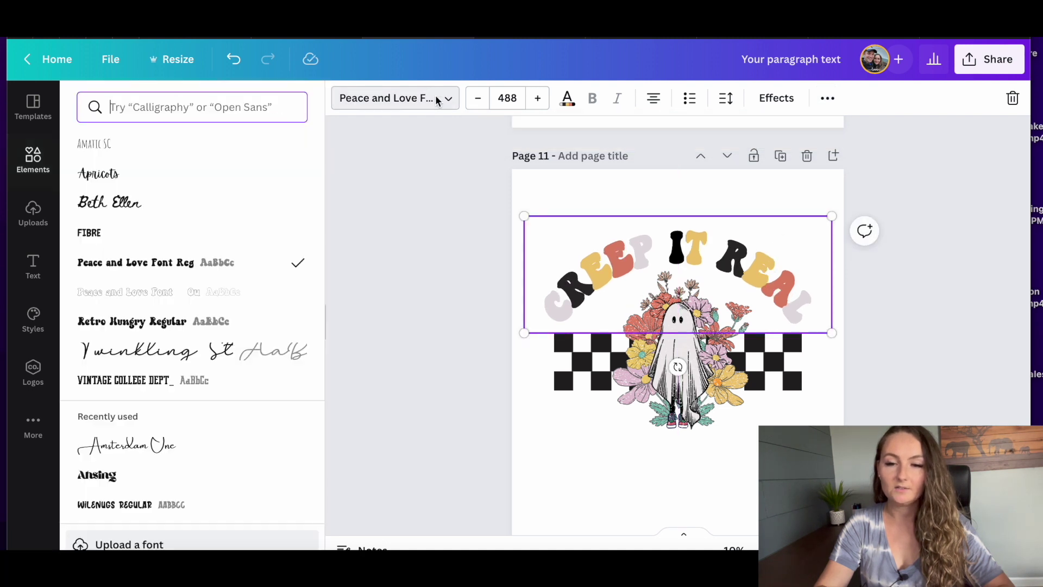
click(201, 295)
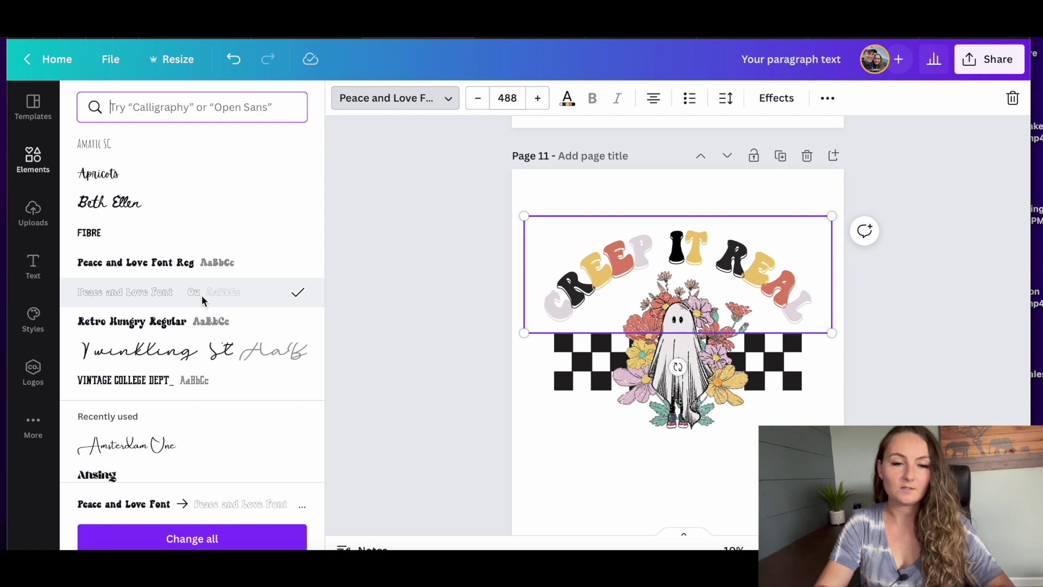
click(566, 101)
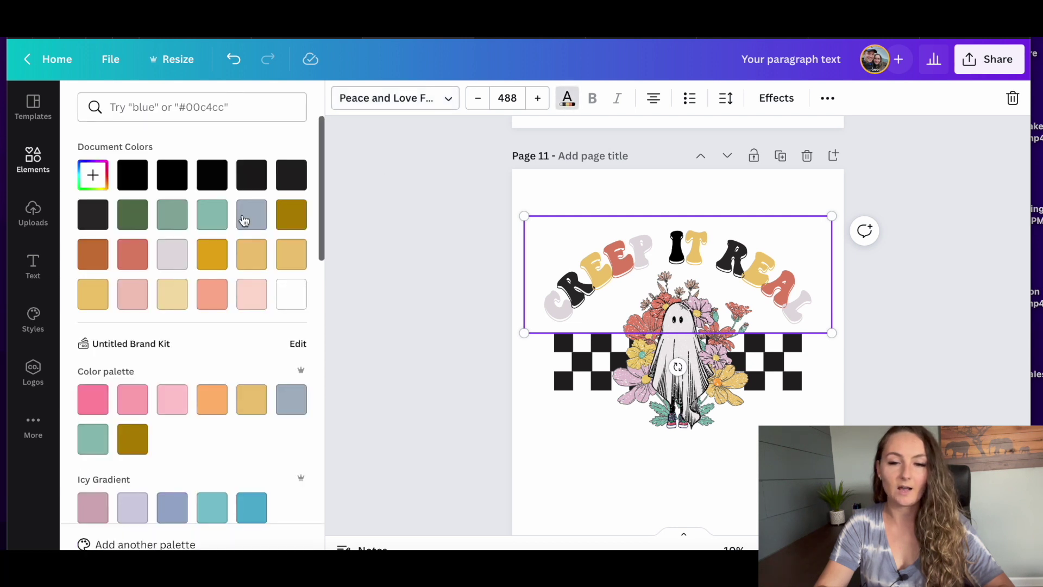
click(132, 178)
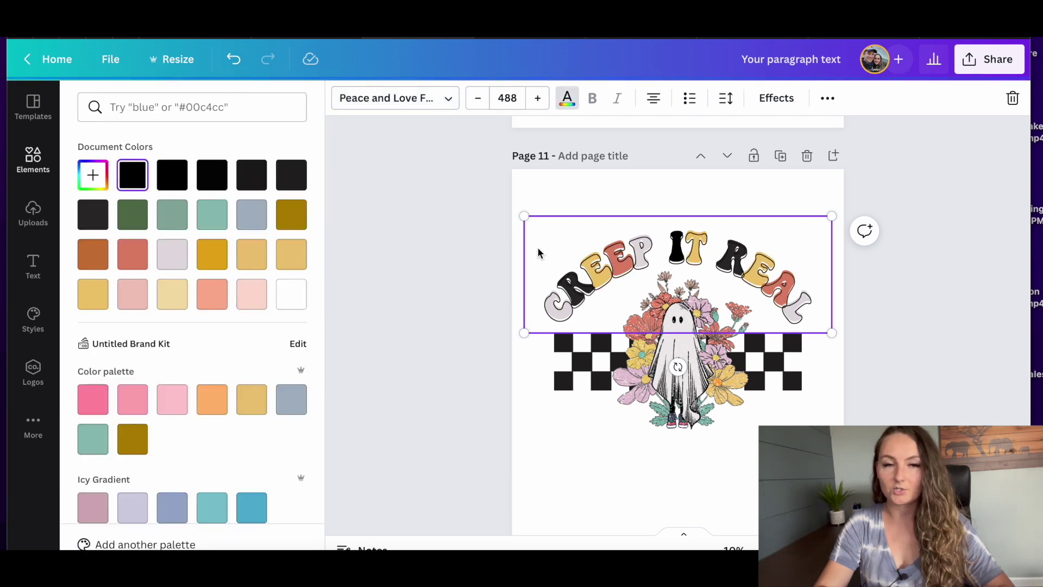
drag(683, 256, 682, 256)
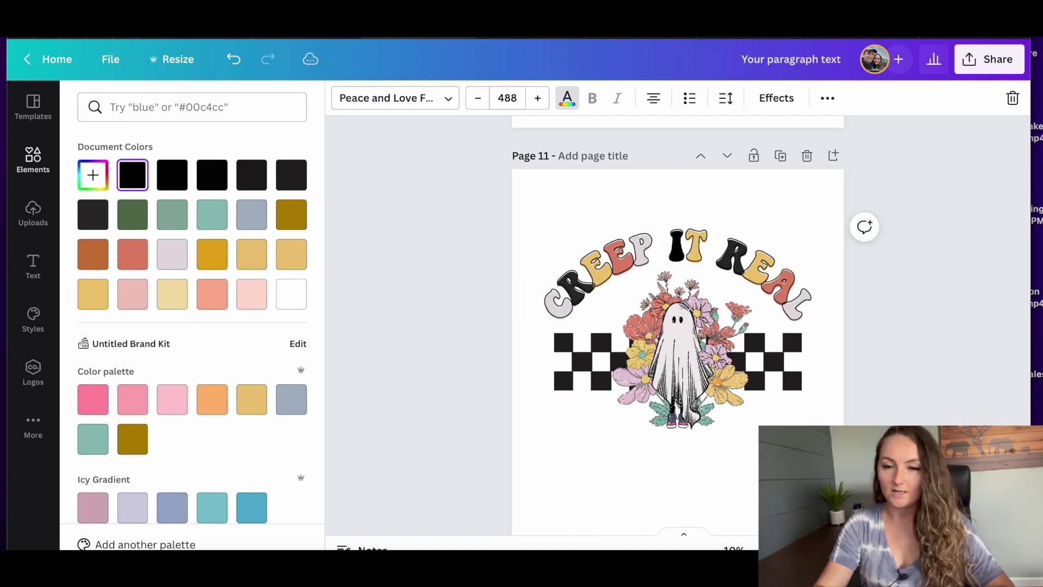
click(679, 255)
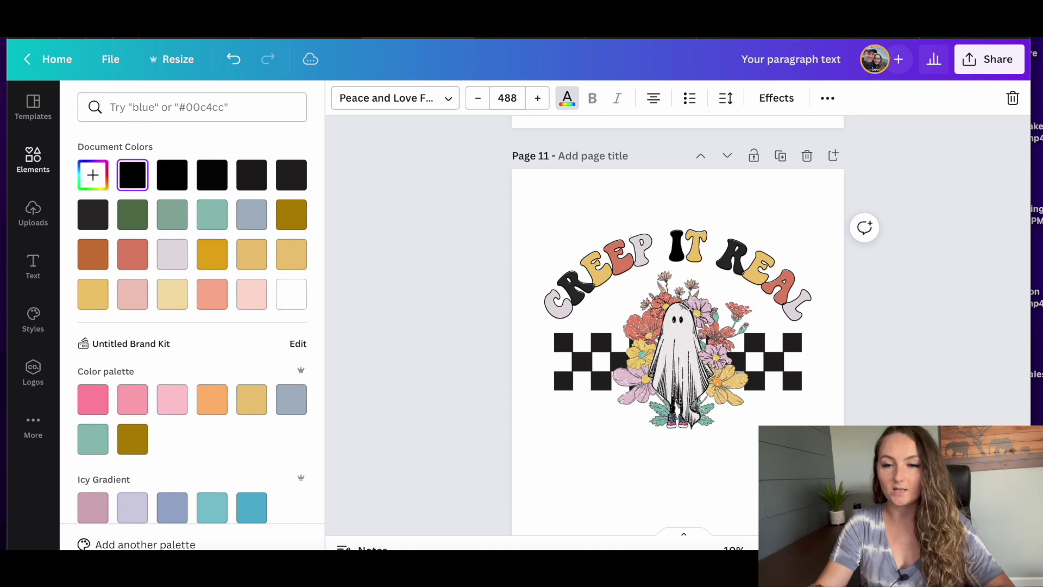
click(923, 281)
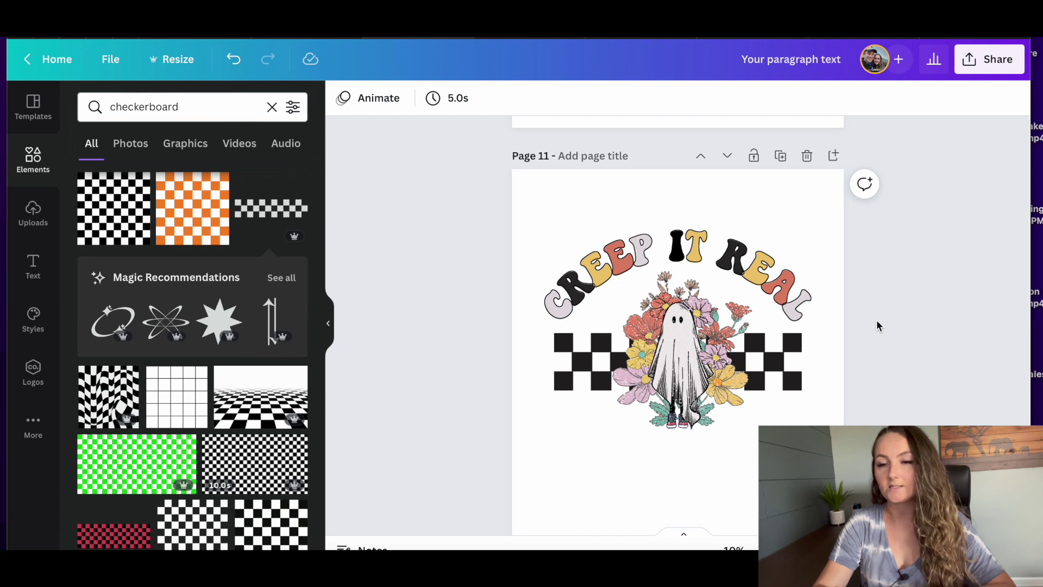
Search Elements for 'bats' and add a small black bat beside the C
click(185, 114)
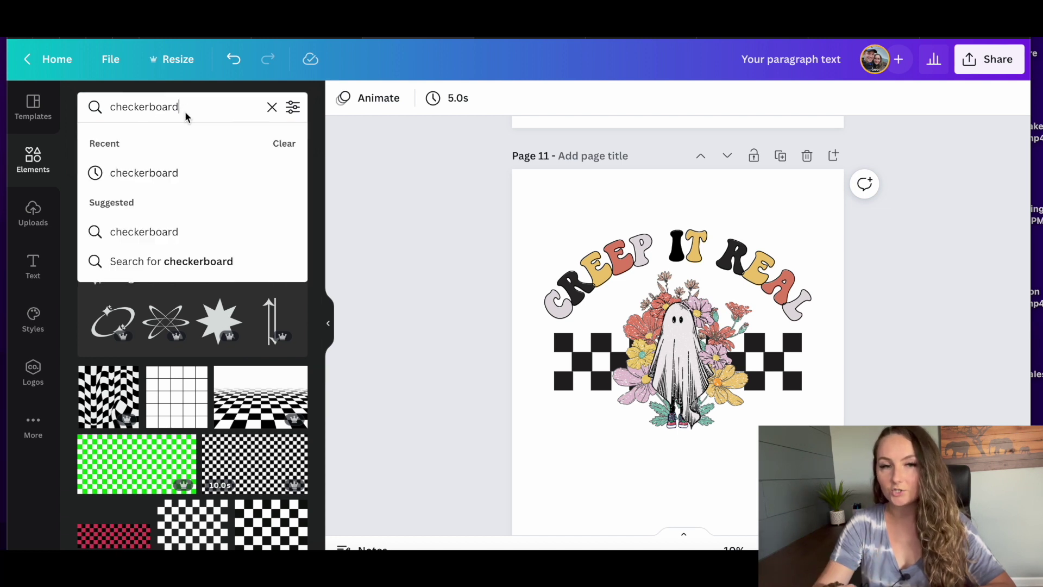
double_click(195, 108)
text(ba)
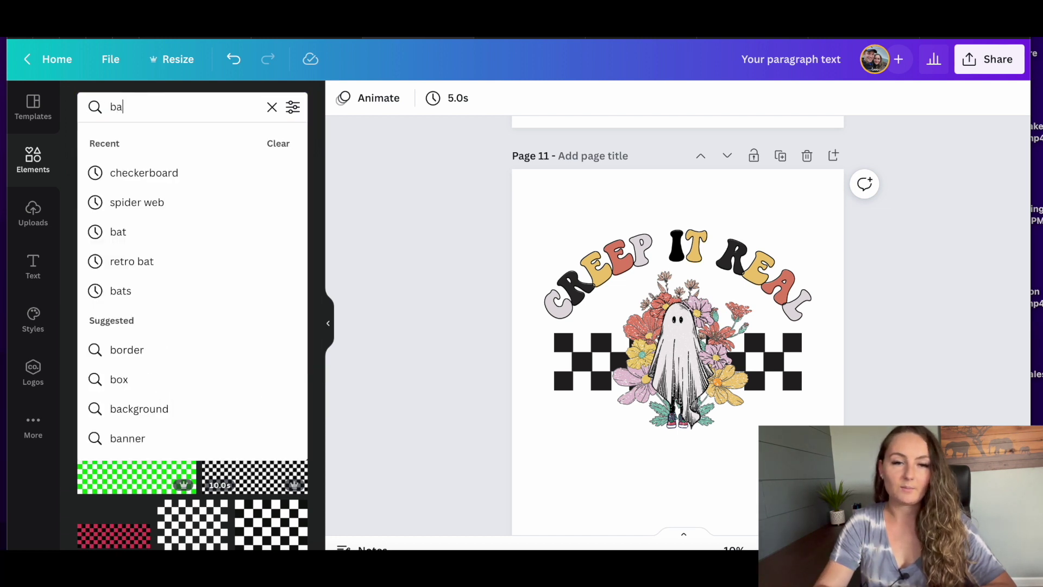
text(ts)
key(Return)
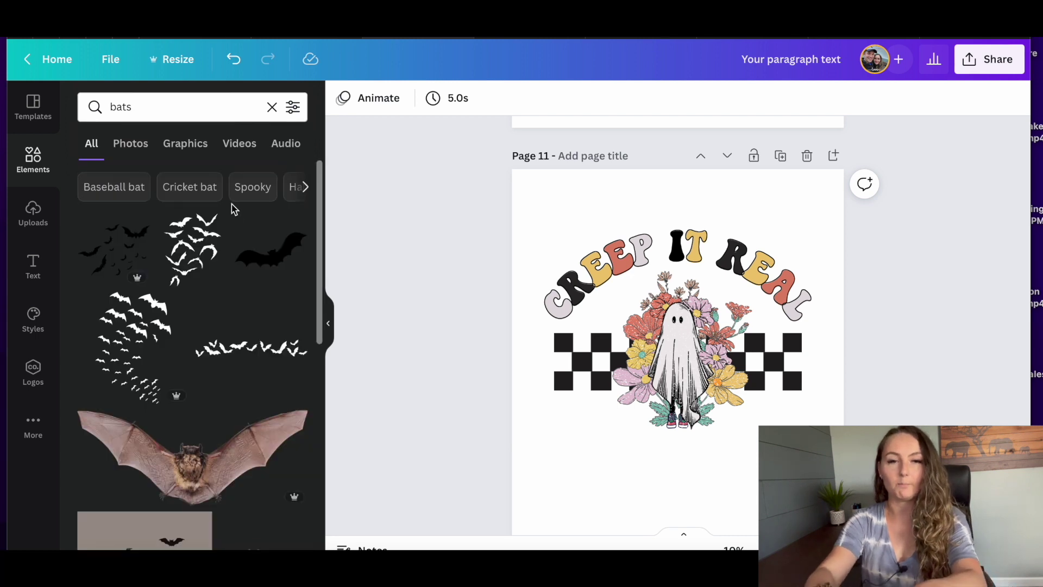
click(269, 247)
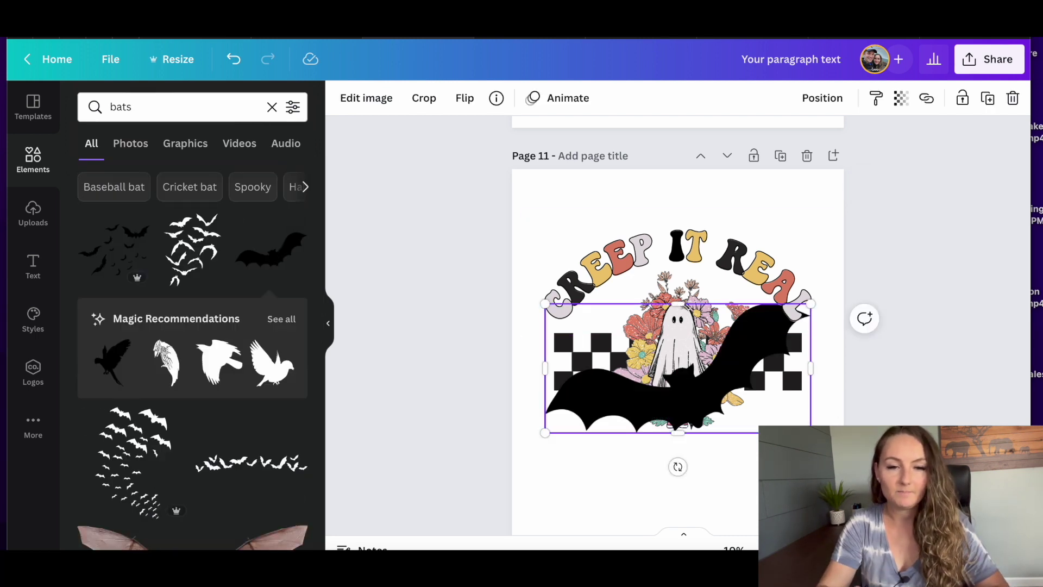
drag(810, 432, 617, 358)
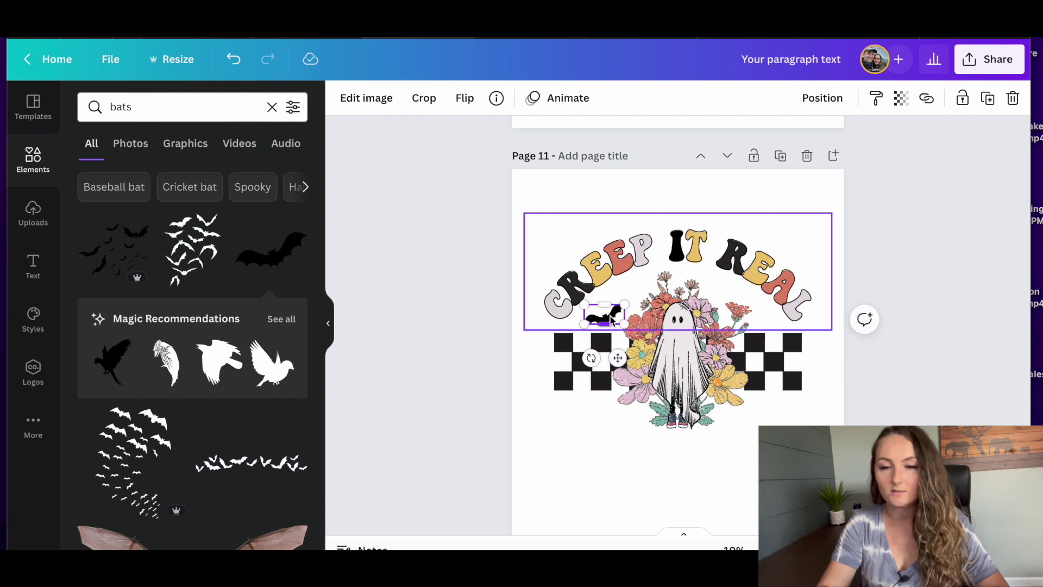
Duplicate the bat, move the copy to the lower right and flip it horizontally
click(988, 98)
drag(611, 320, 775, 412)
click(464, 99)
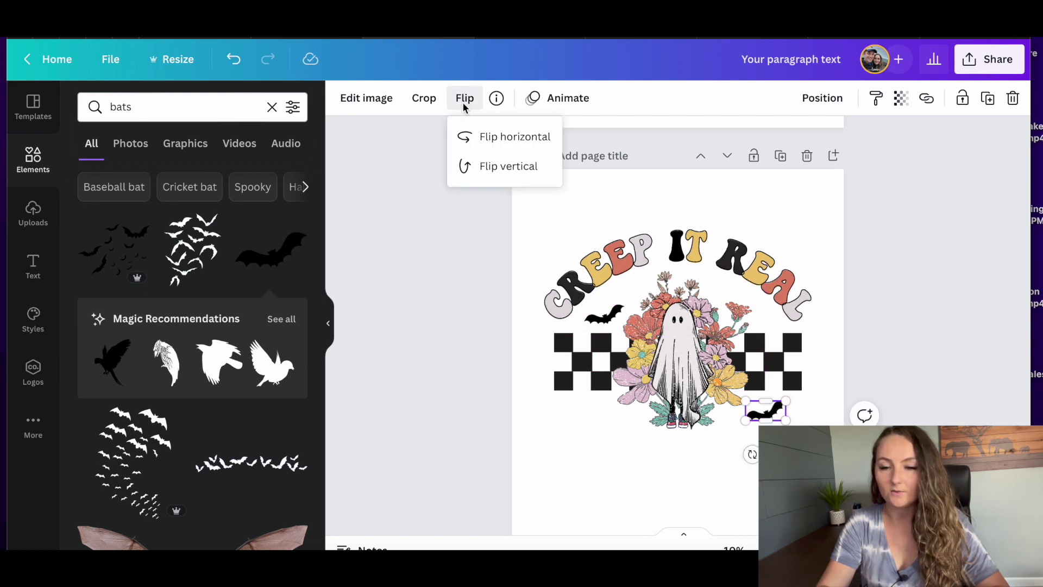
click(478, 135)
click(904, 273)
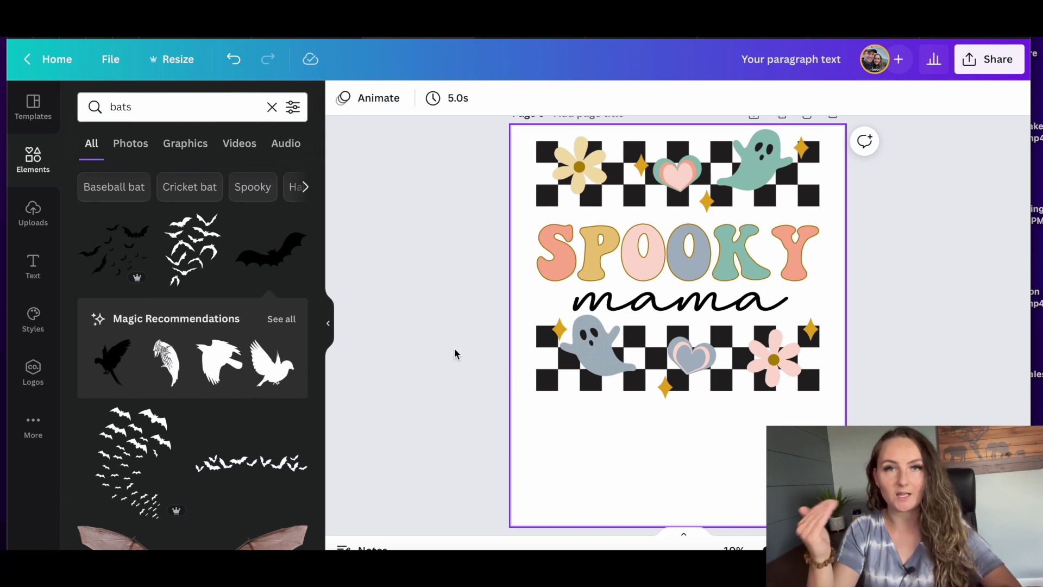
Search Elements for 'retro' and view the collection containing the pink retro flower
click(152, 107)
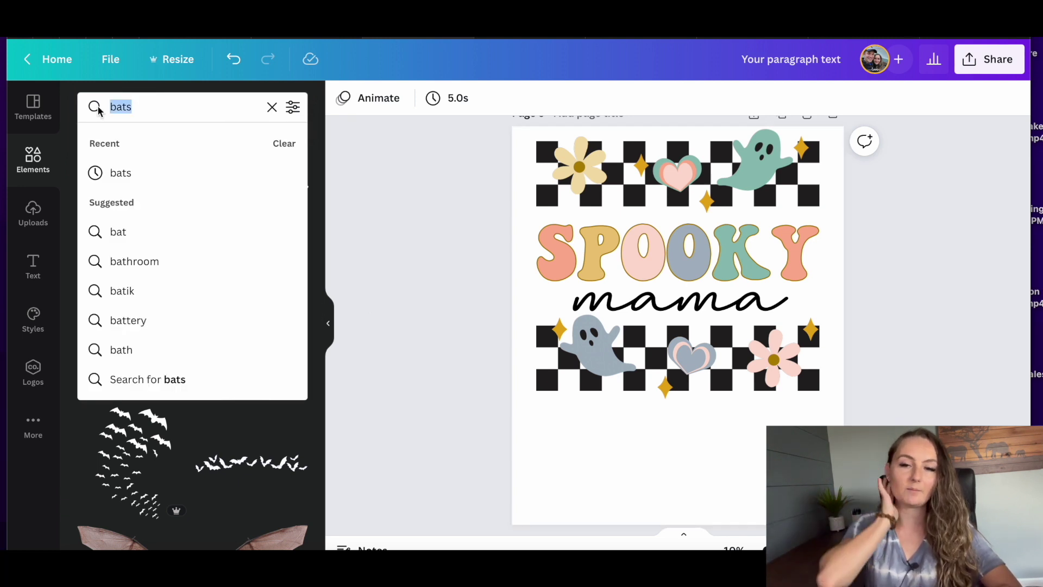
text(retro)
key(Return)
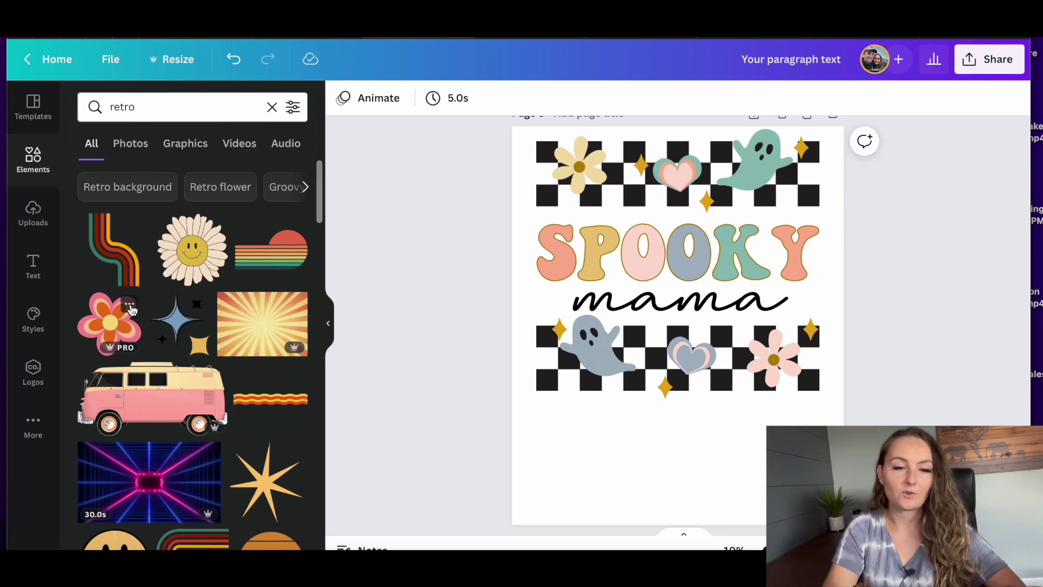
click(129, 306)
scroll(249, 301, down, 2)
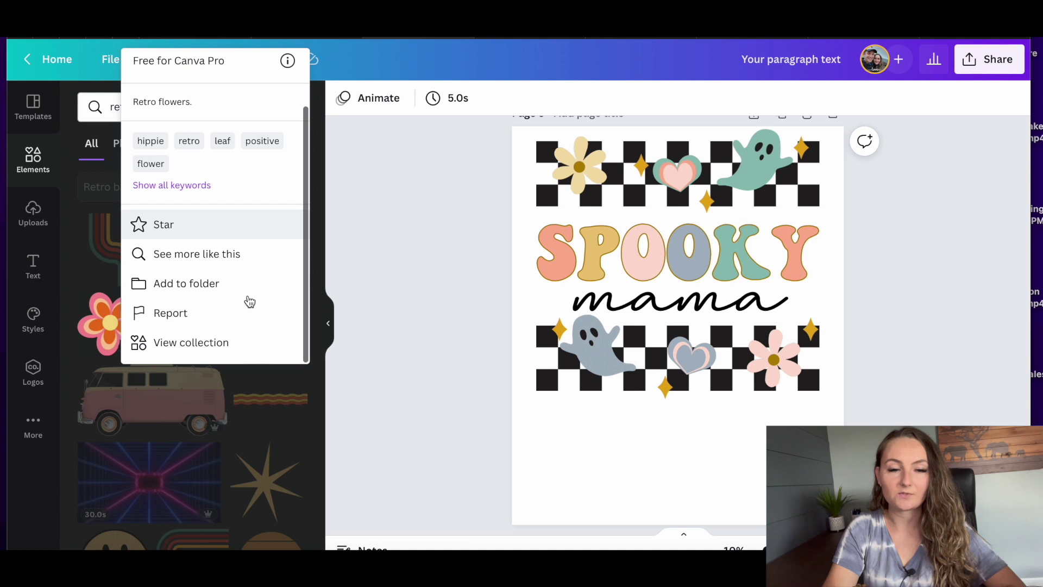
click(203, 350)
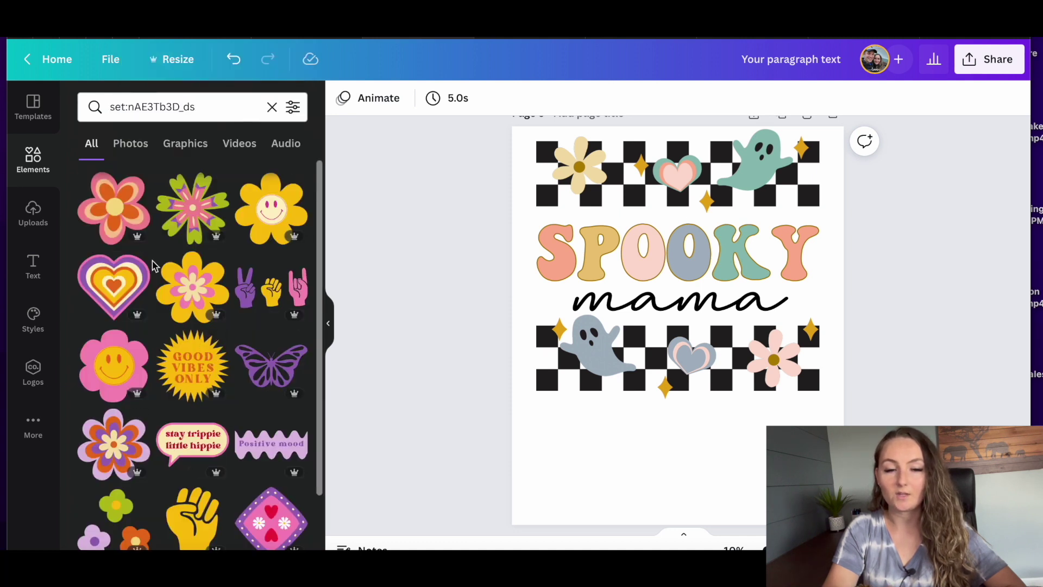
scroll(152, 266, down, 3)
scroll(152, 267, up, 3)
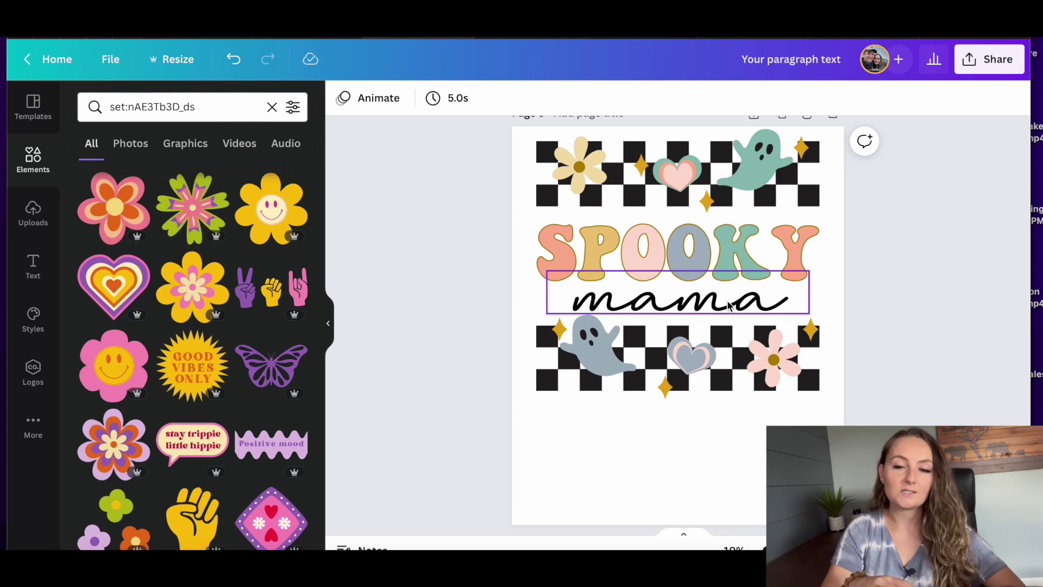
Replace the script word 'mama' with 'mini'
click(728, 305)
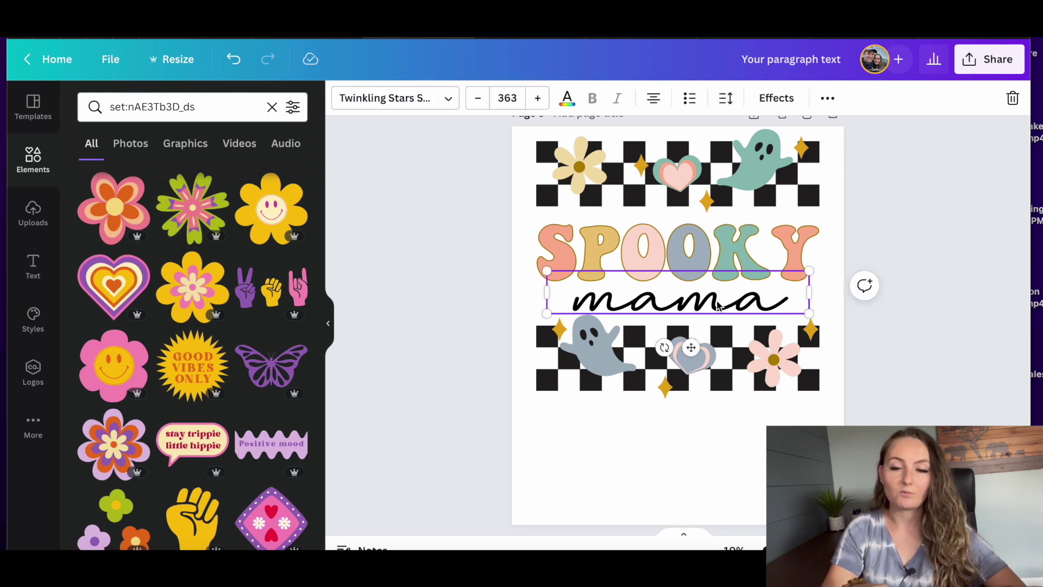
double_click(703, 306)
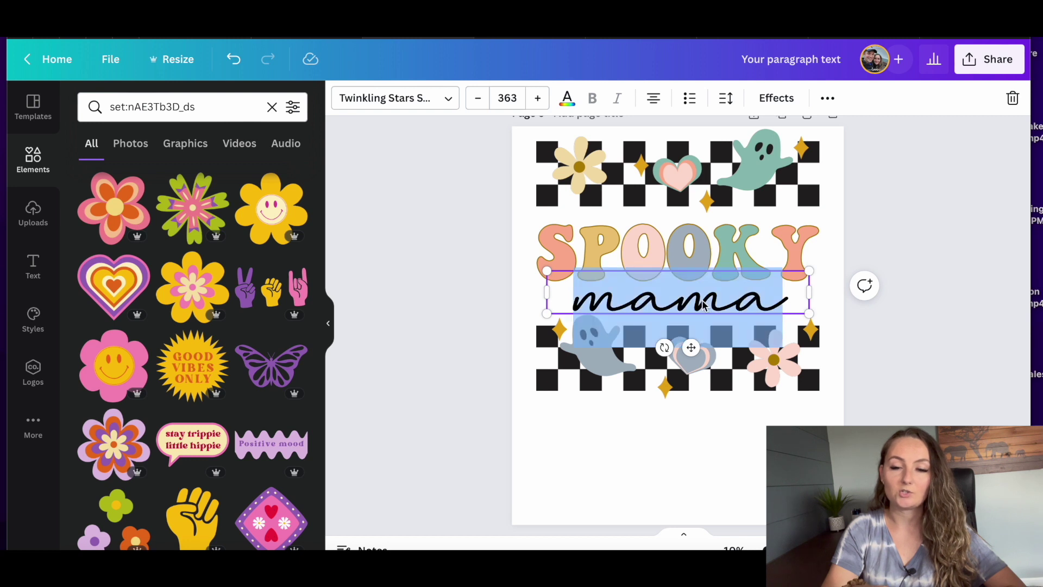
text(mini)
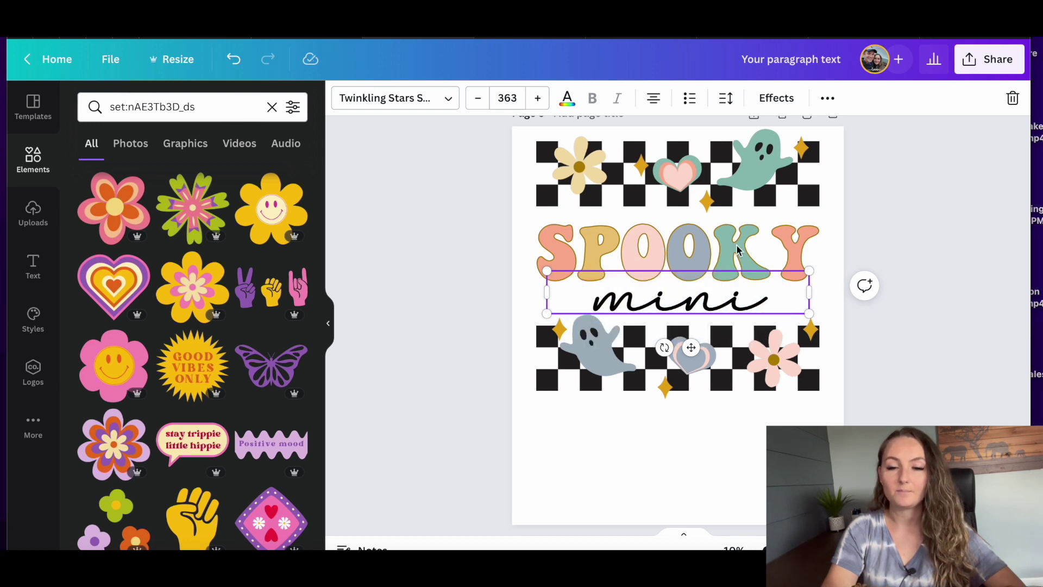
click(881, 185)
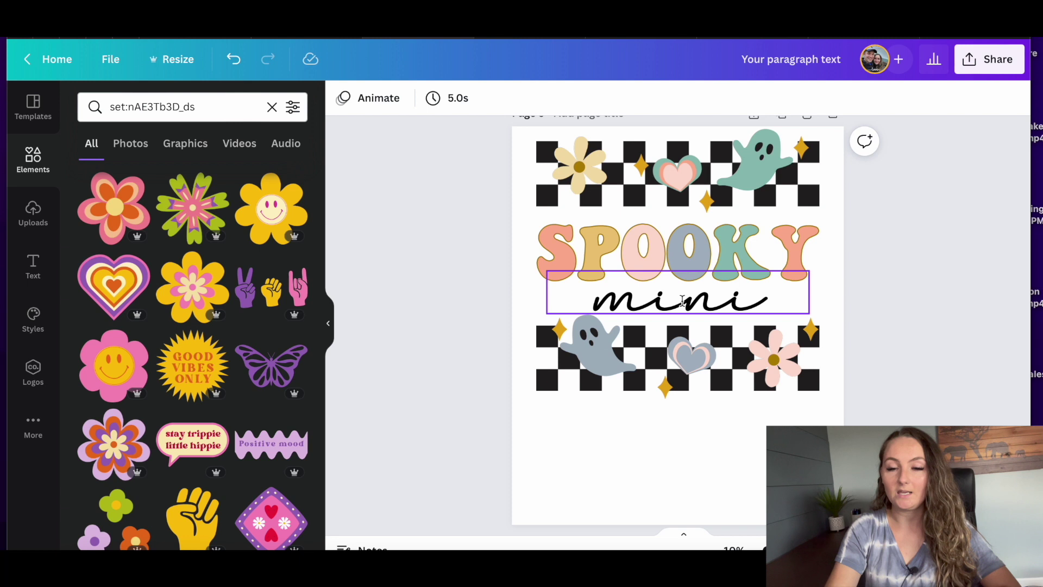
Change 'mini' to 'nurse' so the design reads Spooky nurse
click(682, 300)
double_click(683, 300)
text(nurs)
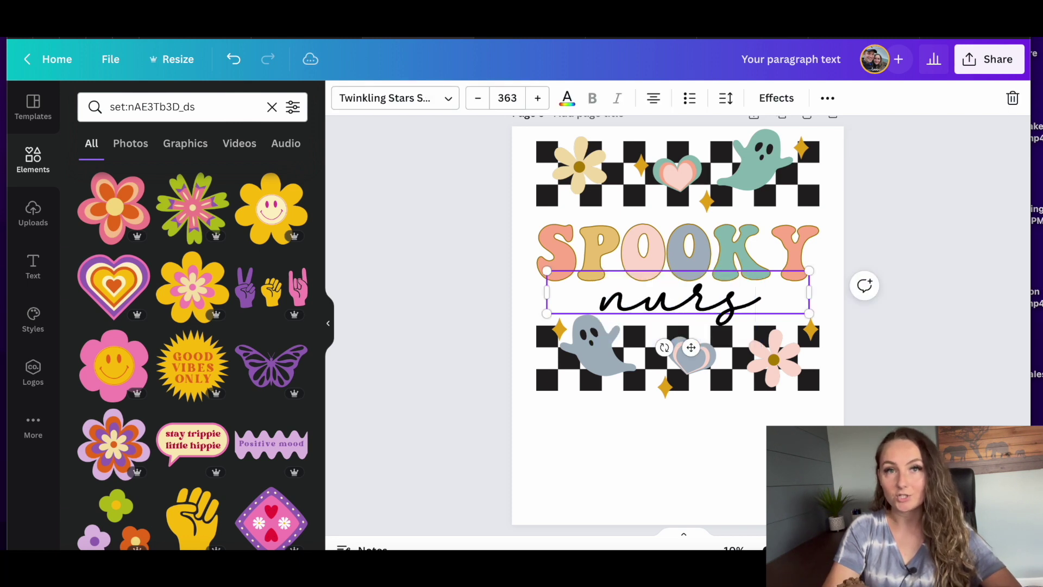
text(e)
click(873, 227)
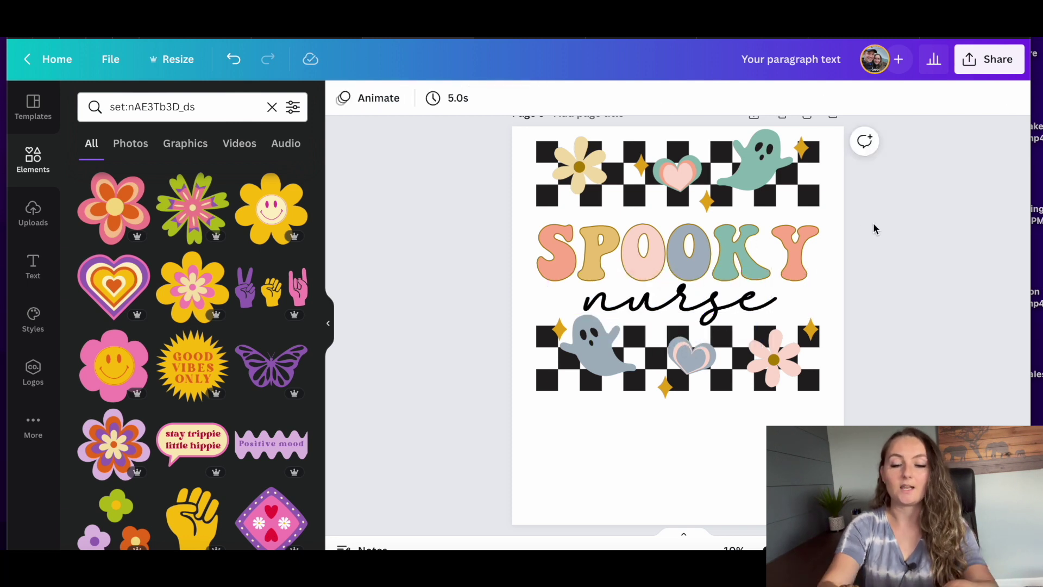